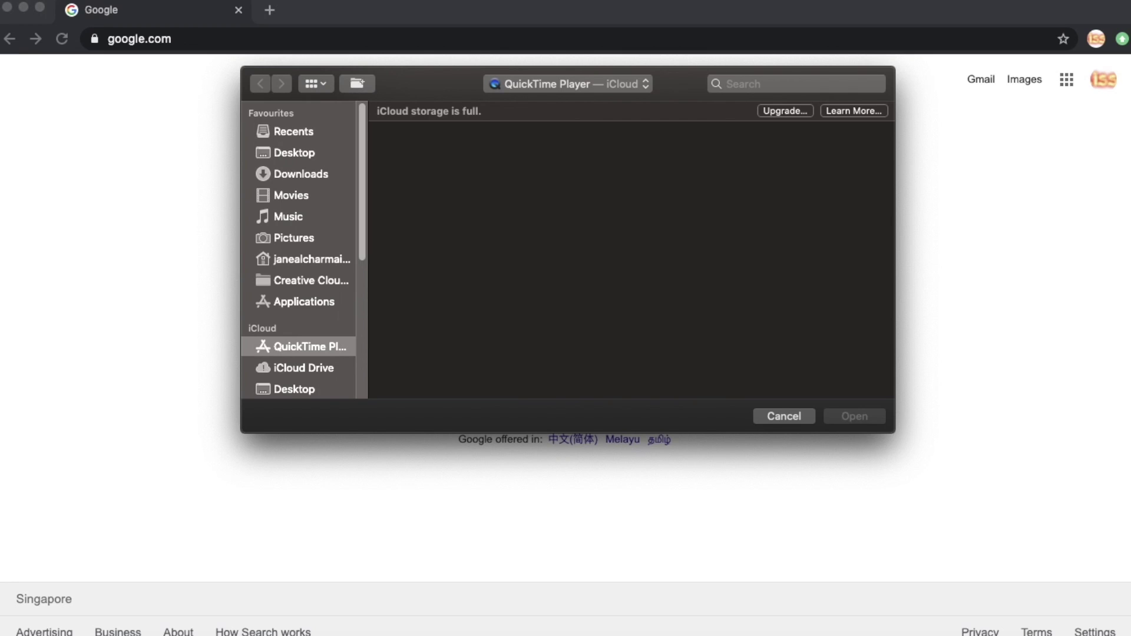
Cancel the QuickTime Player file-open dialog so Chrome shows the Google homepage
{"action": "left_click", "coordinate": [782, 416]}
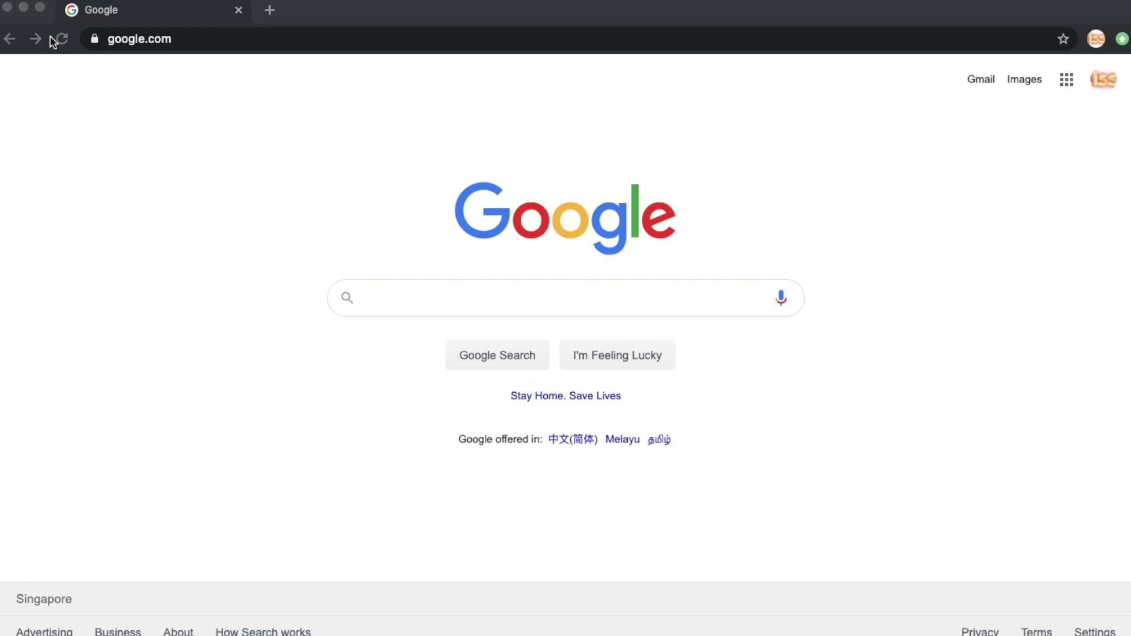
Search Google for 'bluestacks mac' and open the BlueStacks ad result
{"action": "left_click", "coordinate": [410, 304]}
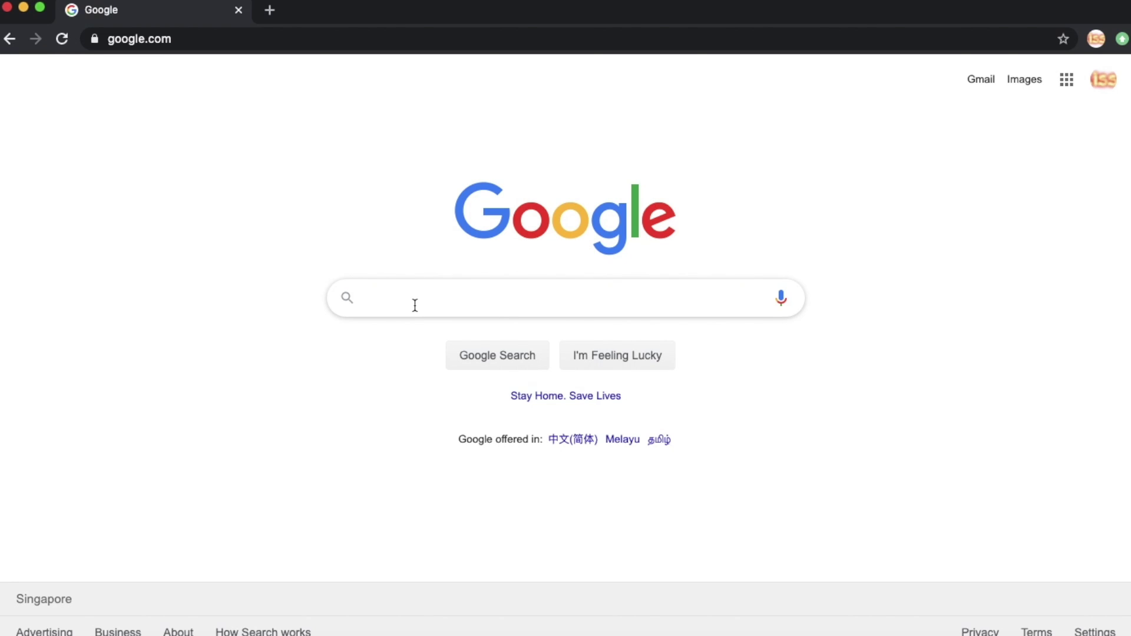
{"action": "type", "text": "blue"}
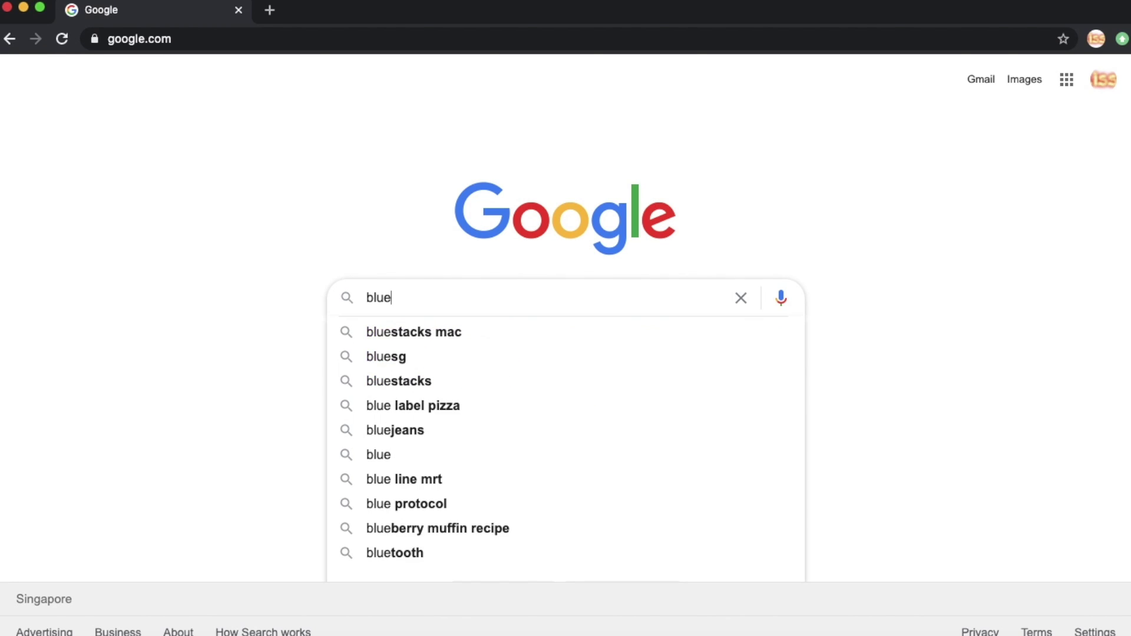
{"action": "left_click", "coordinate": [424, 335]}
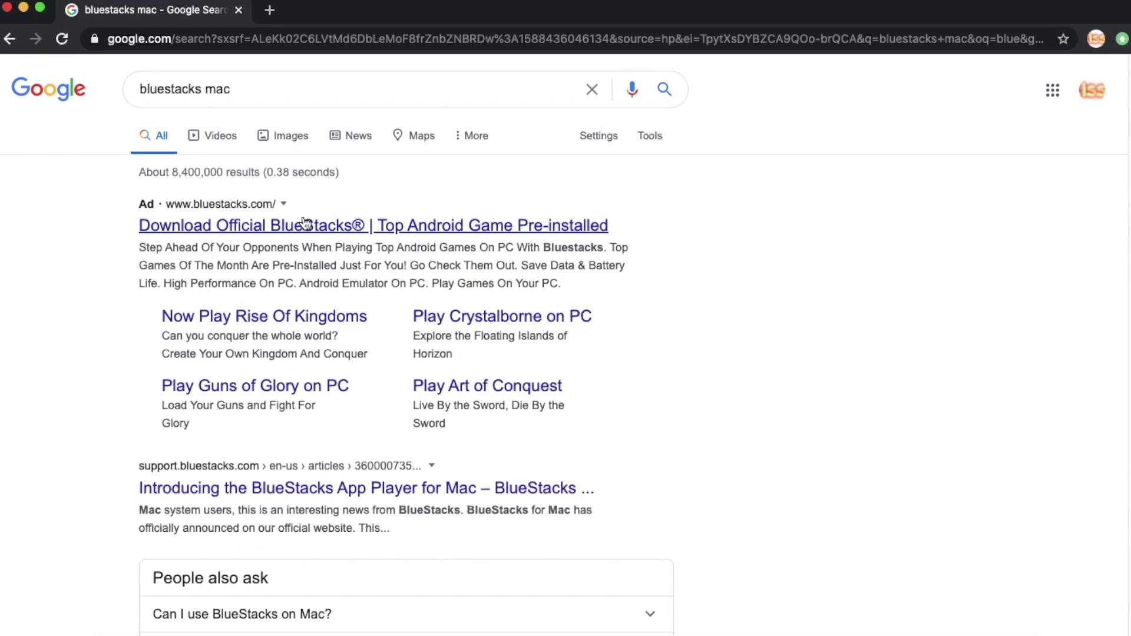
{"action": "left_click", "coordinate": [354, 227]}
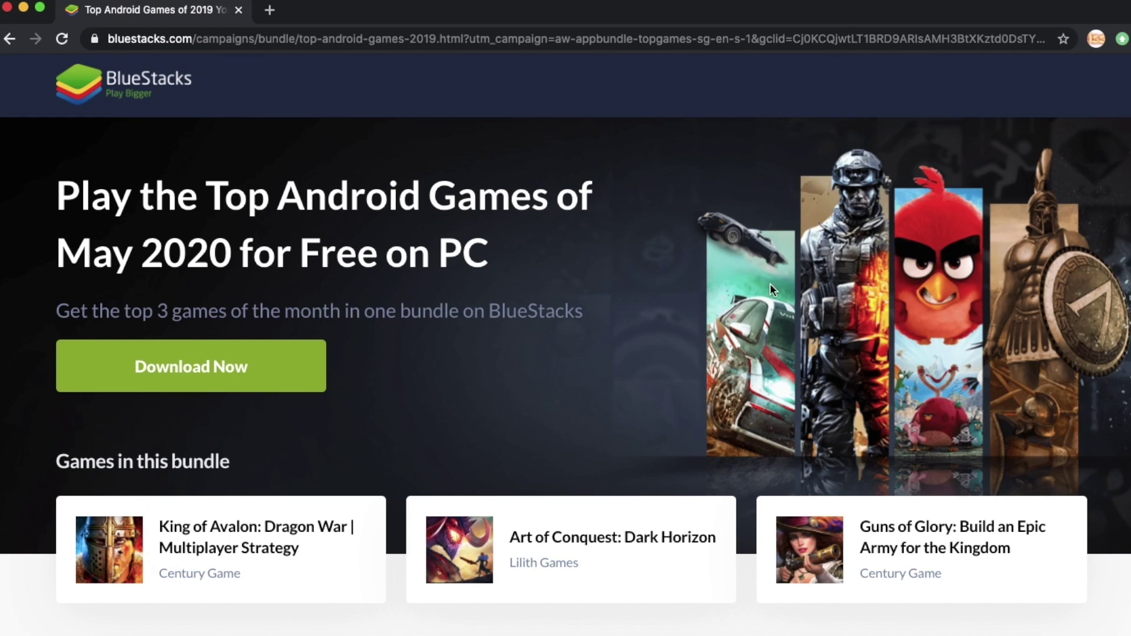
Scroll to the 'Ready to Play?' banner and start the BlueStacks installer download
{"action": "scroll", "coordinate": [646, 416], "scroll_direction": "down", "scroll_amount": 7}
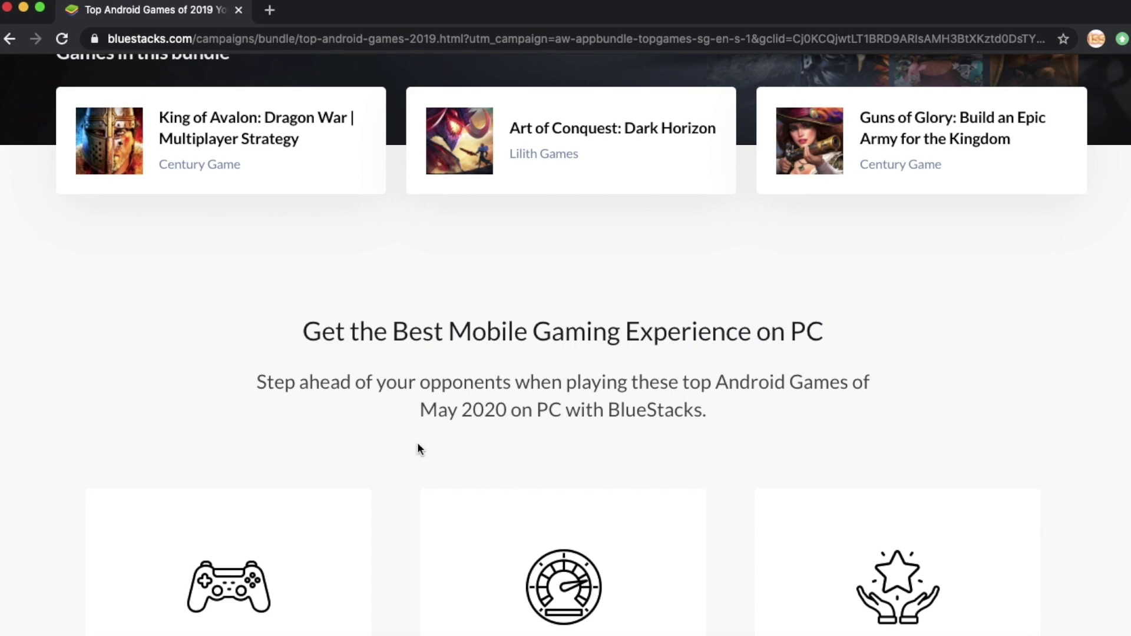
{"action": "scroll", "coordinate": [495, 467], "scroll_direction": "down", "scroll_amount": 6}
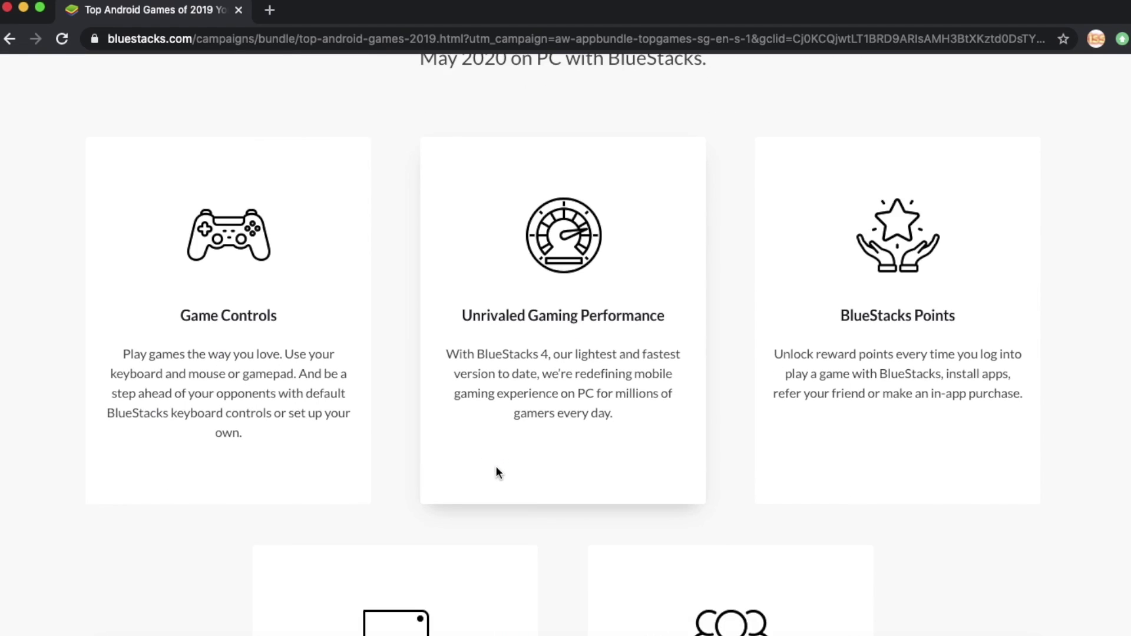
{"action": "scroll", "coordinate": [496, 471], "scroll_direction": "down", "scroll_amount": 15}
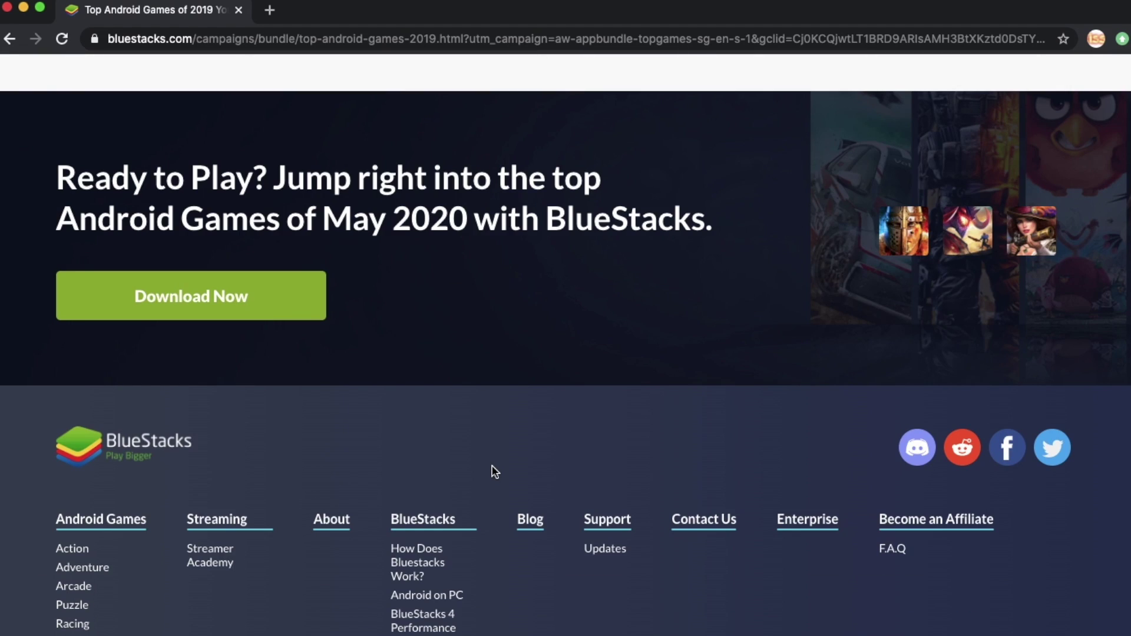
{"action": "left_click", "coordinate": [261, 307]}
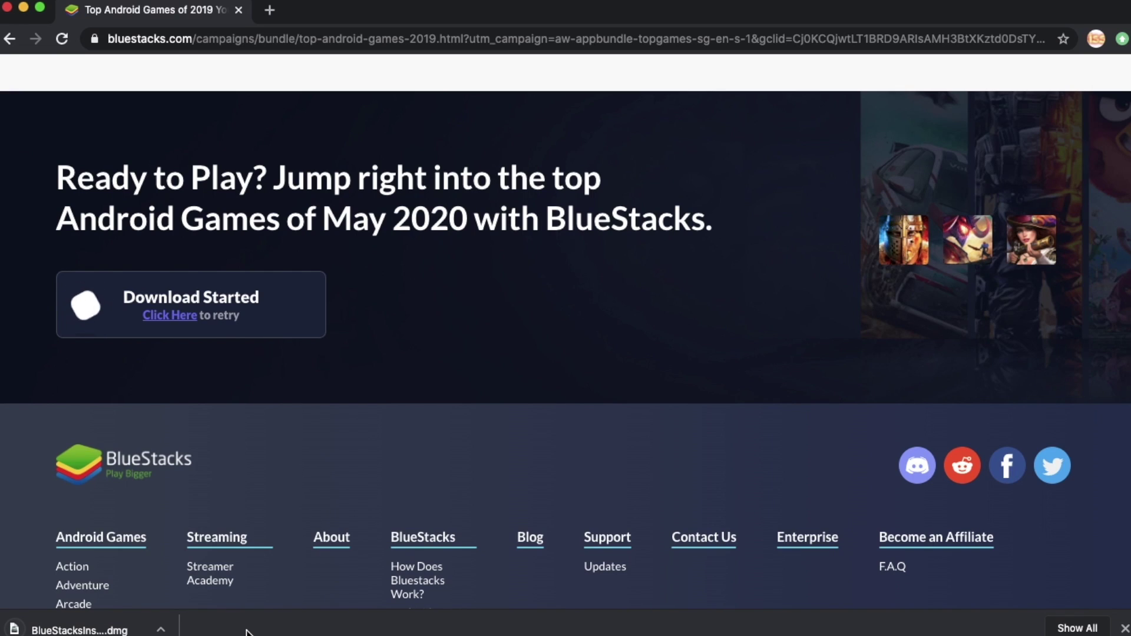
Open the options menu for the downloaded BlueStacksInstaller_4.160.10.2058 .dmg
{"action": "left_click", "coordinate": [162, 629]}
Open the BlueStacks installer disk image and centre its verification window
{"action": "left_click", "coordinate": [244, 590]}
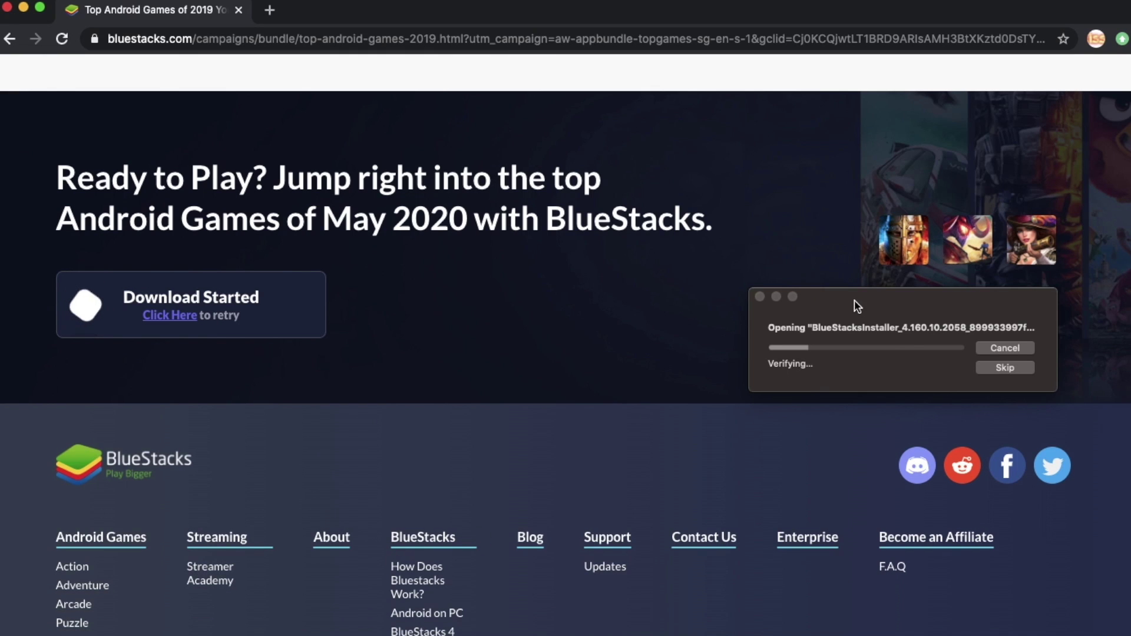
{"action": "left_click_drag", "start_coordinate": [854, 299], "coordinate": [490, 274]}
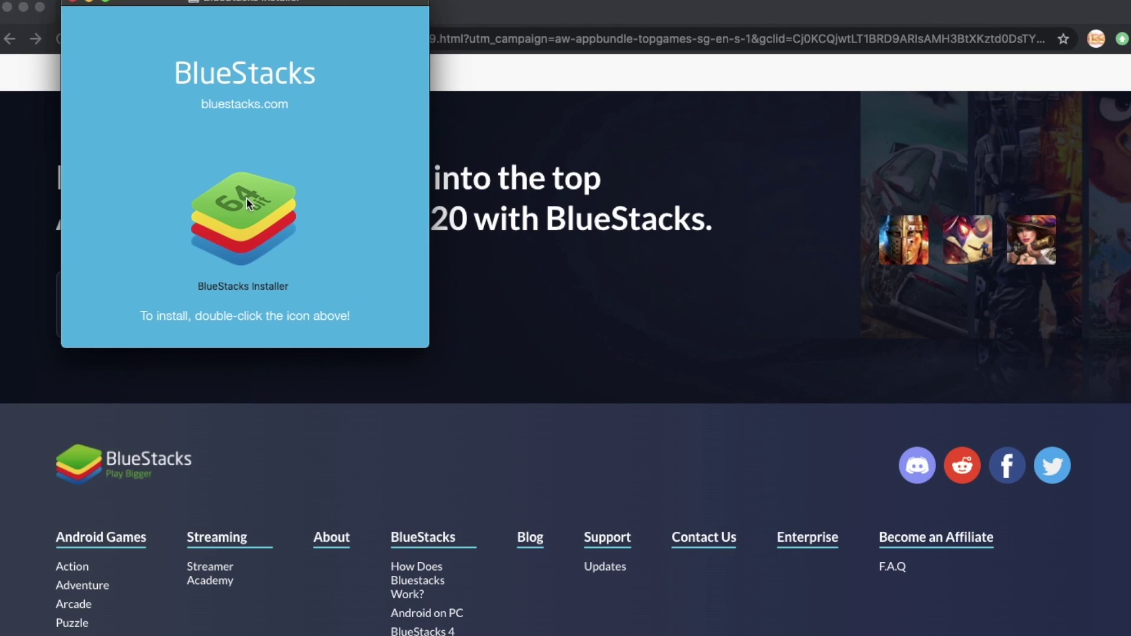
Launch BlueStacks Installer from the disk image and approve the macOS security warning
{"action": "double_click", "coordinate": [235, 229]}
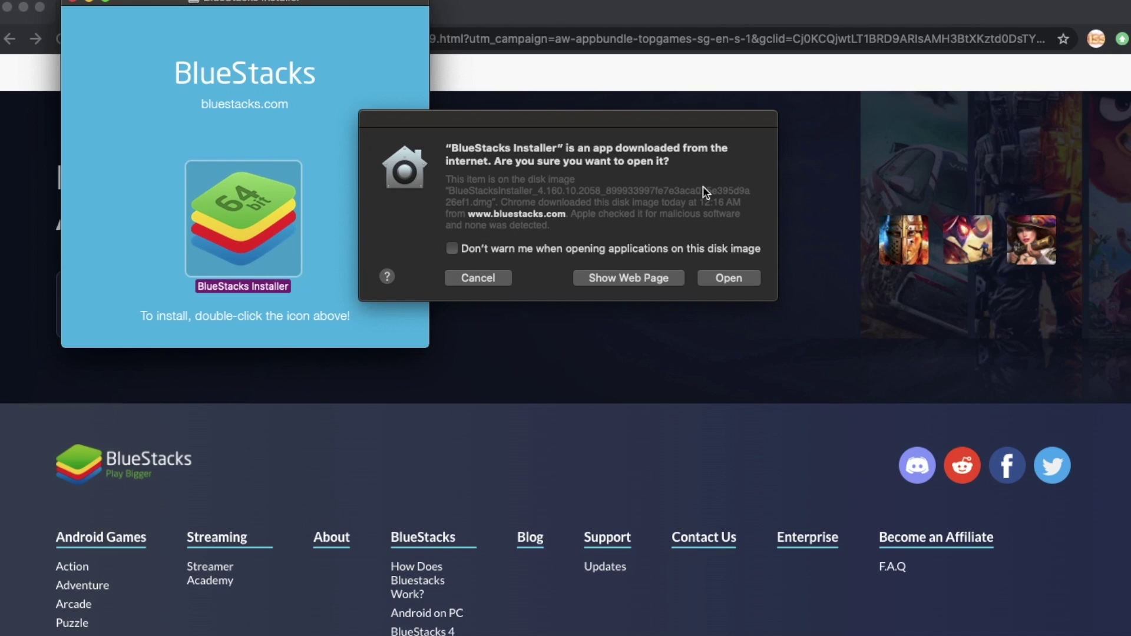
{"action": "left_click", "coordinate": [743, 280]}
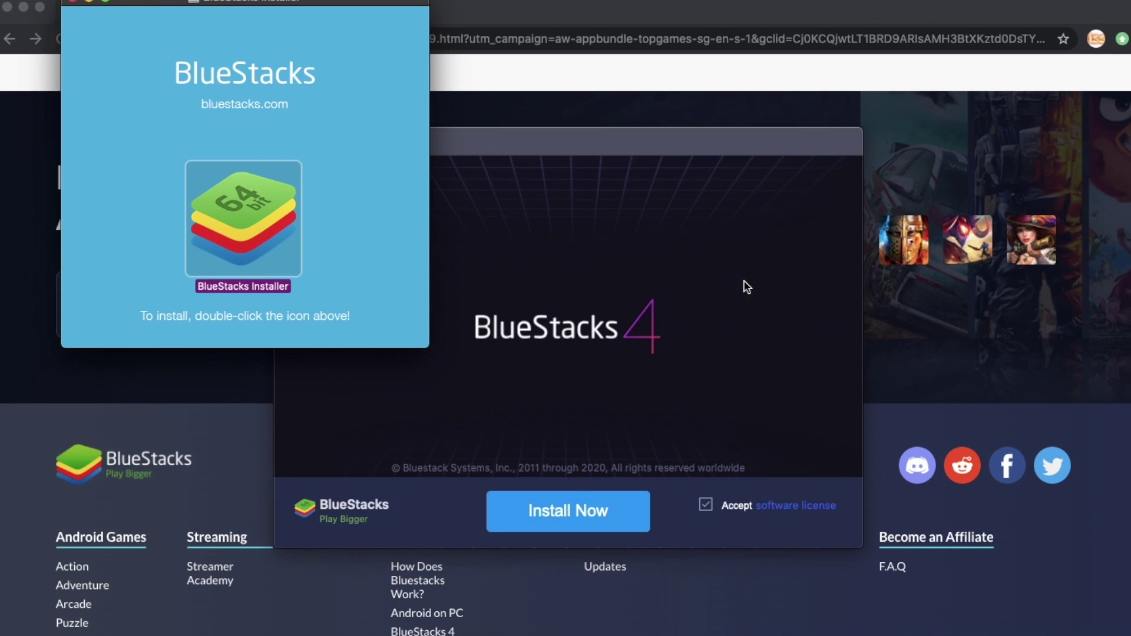
{"action": "left_click", "coordinate": [533, 115]}
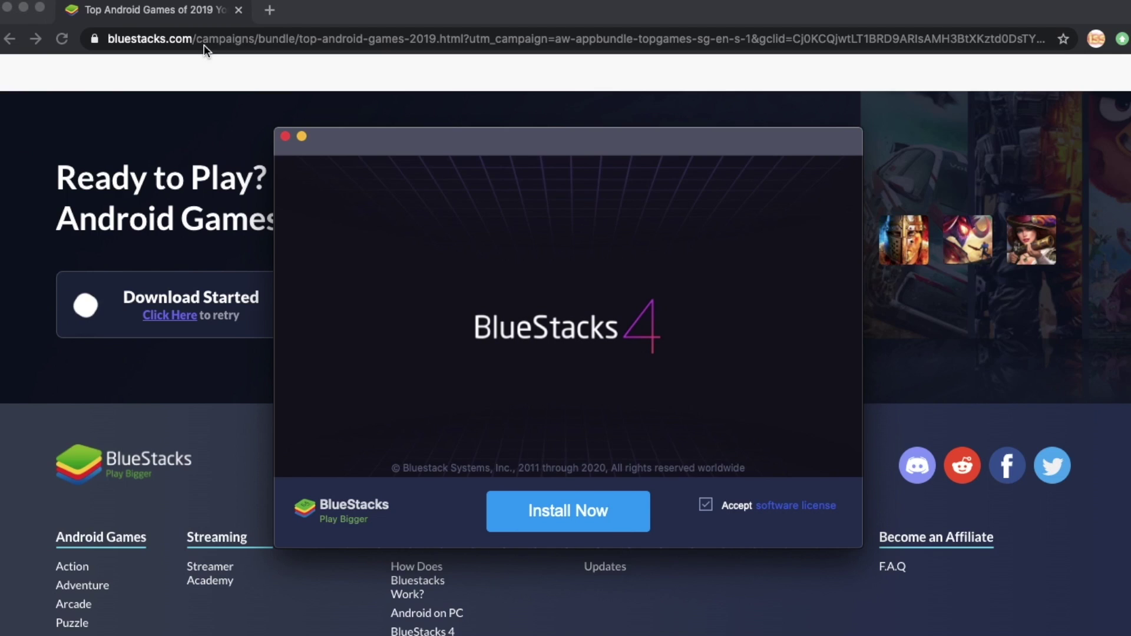
Start Install Now and authorise the BlueStacks helper tool with the Mac password
{"action": "left_click", "coordinate": [23, 7]}
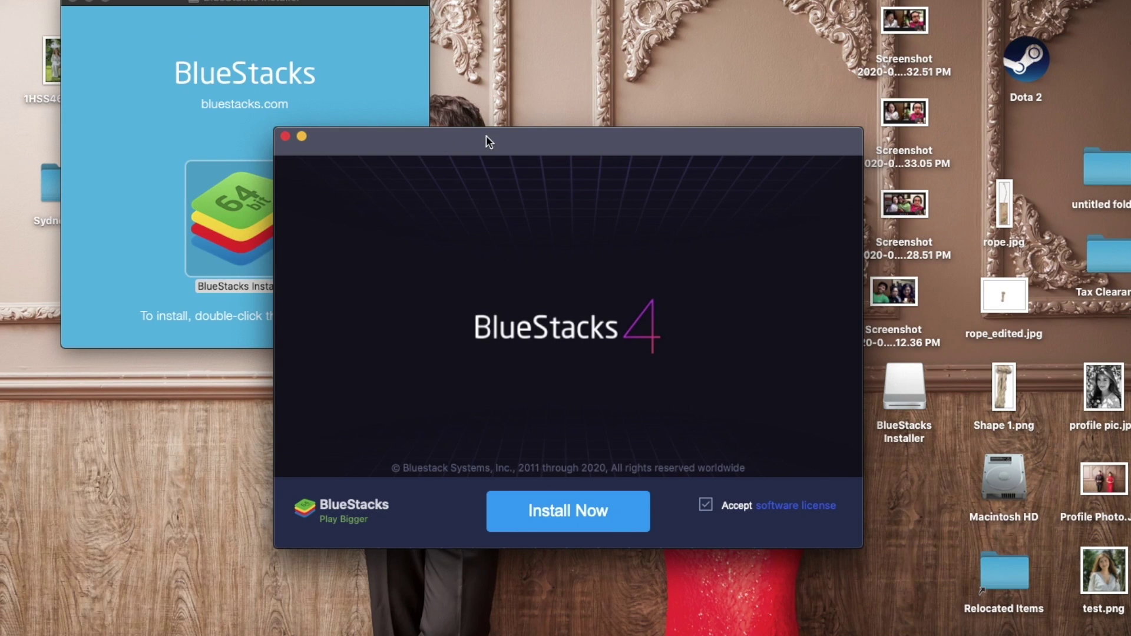
{"action": "left_click_drag", "start_coordinate": [485, 137], "coordinate": [482, 96]}
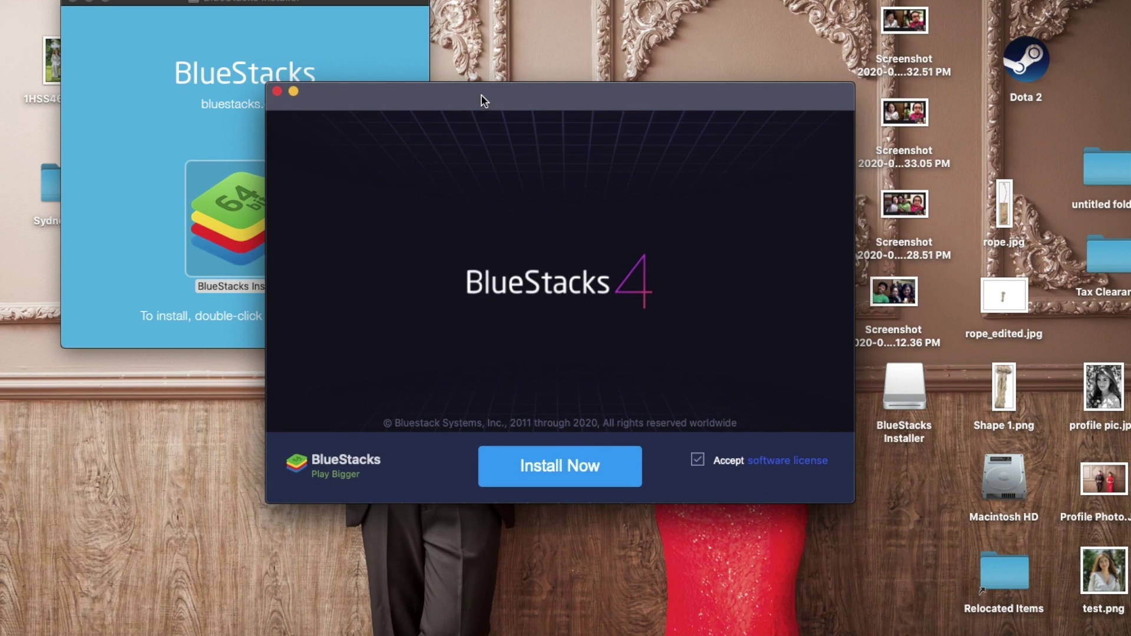
{"action": "left_click", "coordinate": [558, 465]}
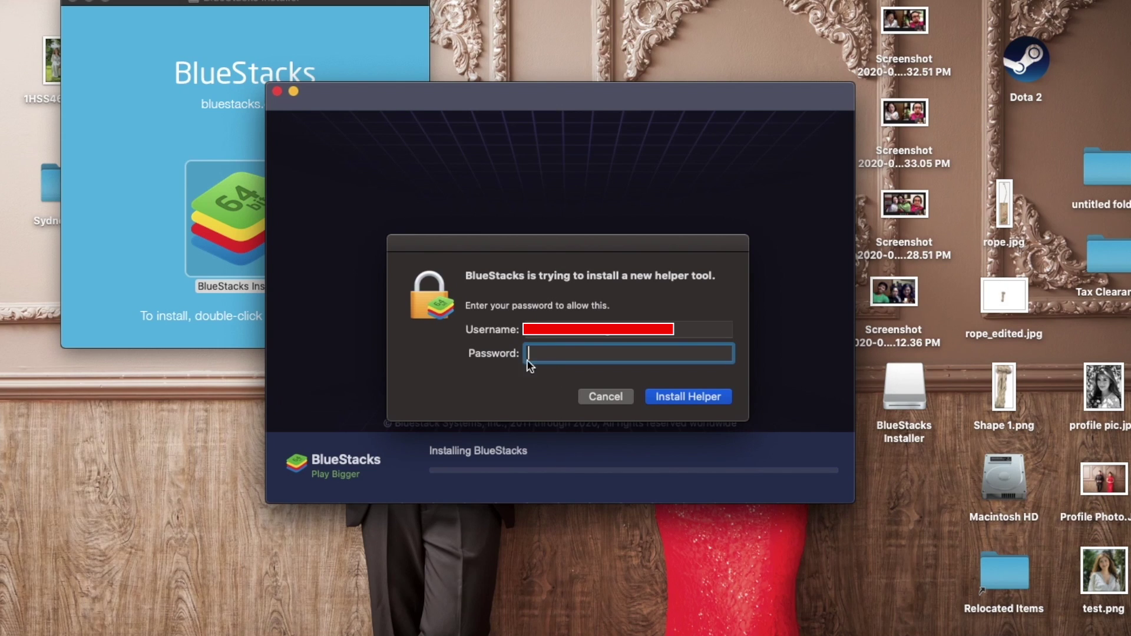
{"action": "type", "text": "••••••••"}
{"action": "left_click", "coordinate": [666, 403]}
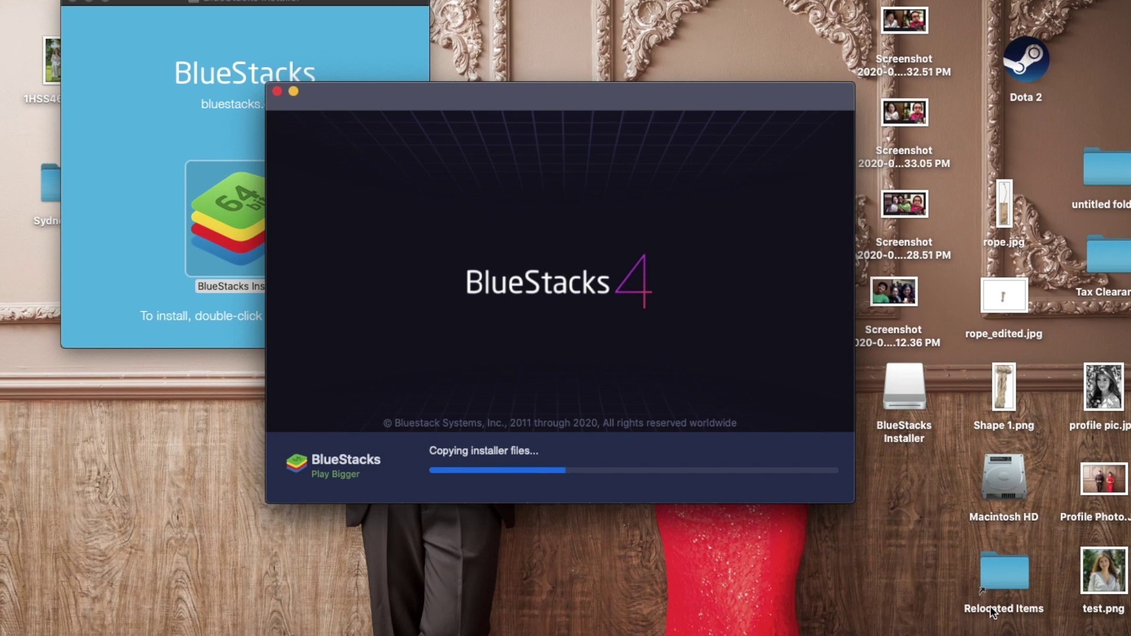
Move the loose desktop files (rope_edited.jpg, Shape 1.png, screenshots, 1HSS4678.jpg, Sydney Reqt) into the untitled folder
{"action": "left_click", "coordinate": [1048, 362]}
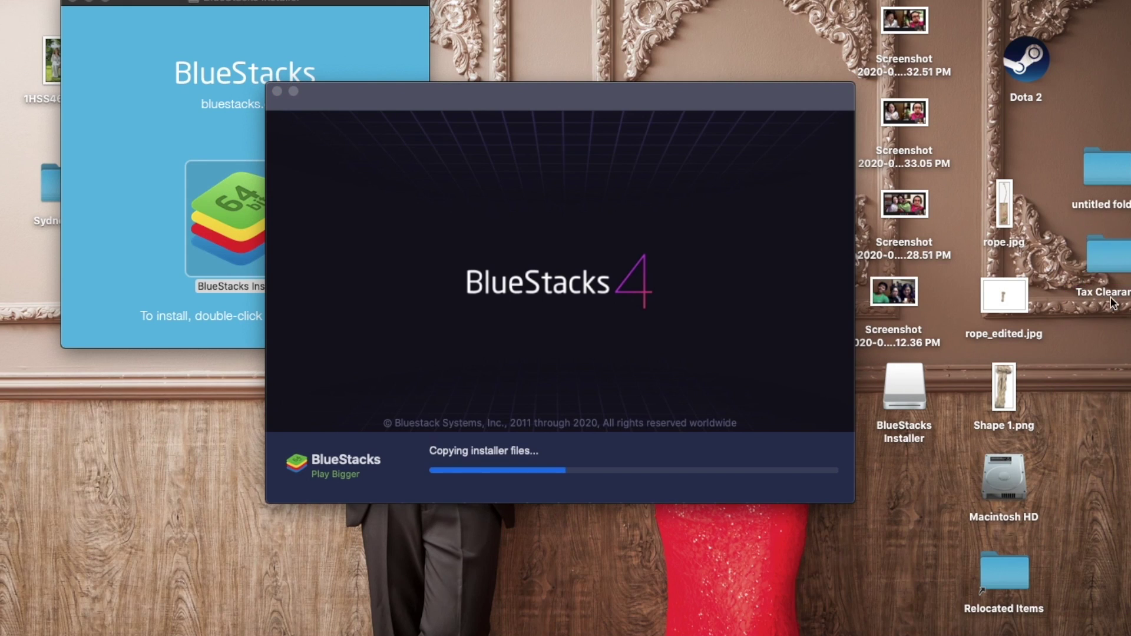
{"action": "left_click_drag", "start_coordinate": [1067, 311], "coordinate": [1097, 177]}
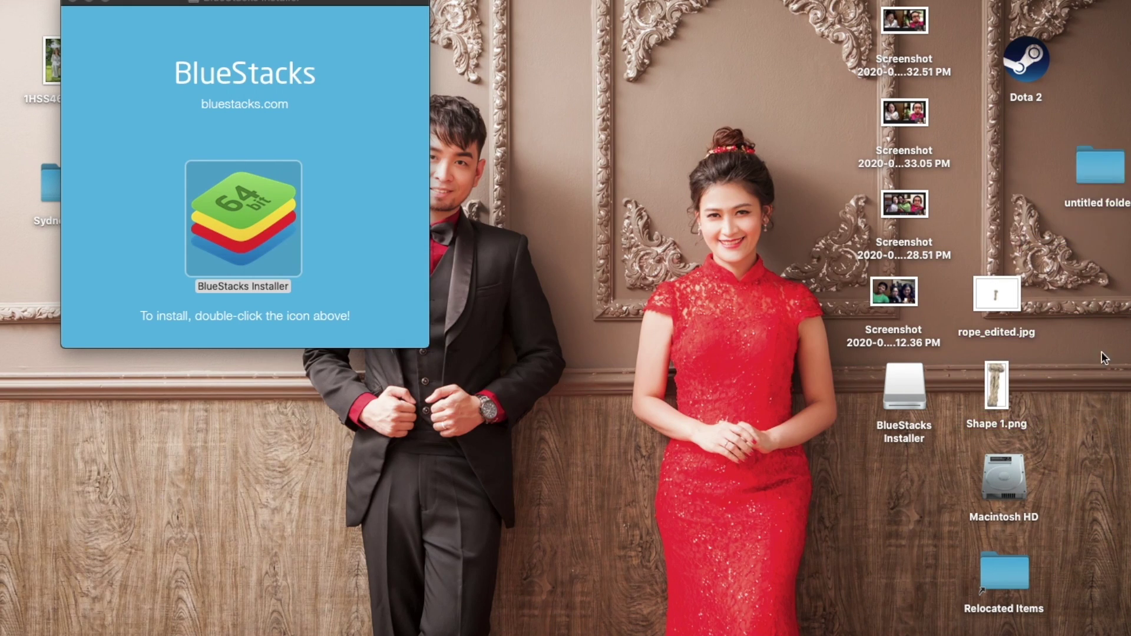
{"action": "left_click_drag", "start_coordinate": [1012, 266], "coordinate": [1097, 176]}
{"action": "left_click_drag", "start_coordinate": [955, 354], "coordinate": [1093, 174]}
{"action": "left_click_drag", "start_coordinate": [905, 389], "coordinate": [1013, 179]}
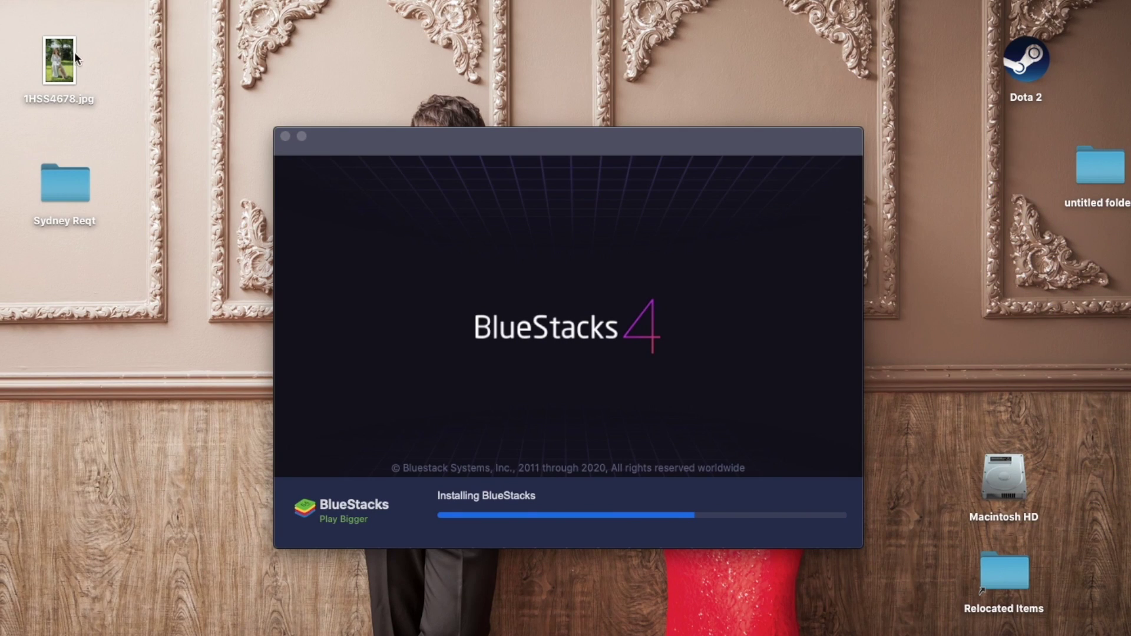
{"action": "left_click_drag", "start_coordinate": [59, 62], "coordinate": [1097, 177]}
{"action": "left_click", "coordinate": [65, 184]}
{"action": "left_click_drag", "start_coordinate": [65, 184], "coordinate": [1097, 177]}
Regroup Macintosh HD, Relocated Items and the untitled folder together on the desktop
{"action": "left_click_drag", "start_coordinate": [1052, 618], "coordinate": [1028, 148]}
{"action": "left_click_drag", "start_coordinate": [1109, 145], "coordinate": [1043, 338]}
{"action": "left_click_drag", "start_coordinate": [978, 18], "coordinate": [1084, 471]}
{"action": "left_click_drag", "start_coordinate": [1043, 345], "coordinate": [1087, 323]}
{"action": "left_click", "coordinate": [1086, 324]}
{"action": "left_click", "coordinate": [1084, 487]}
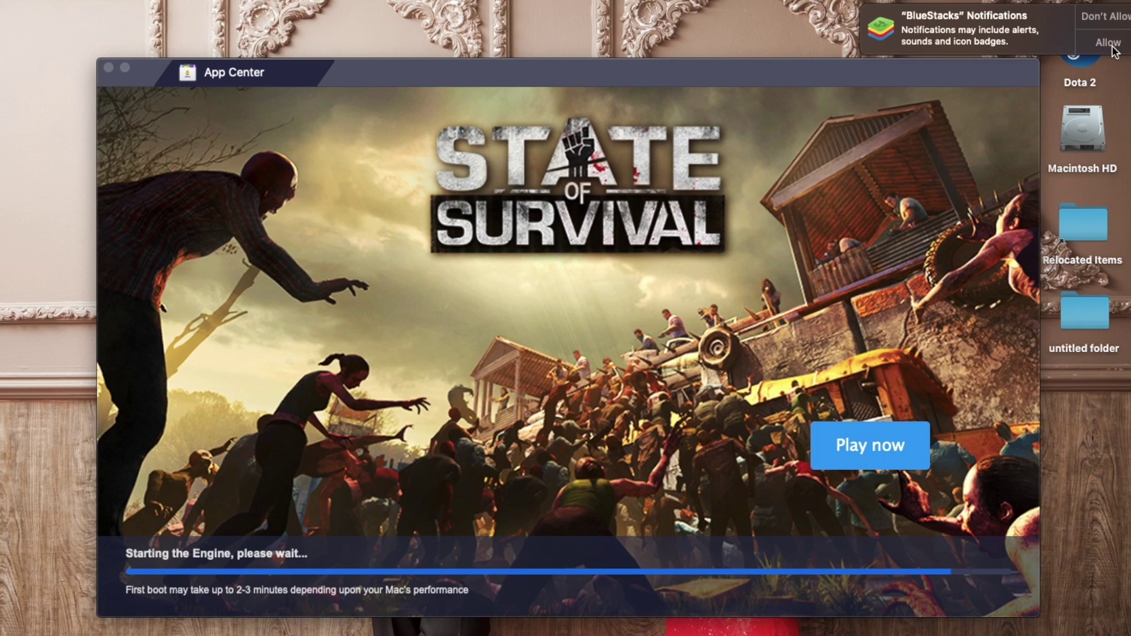
Allow BlueStacks notifications while the engine boots to the Welcome screen
{"action": "left_click", "coordinate": [1111, 44]}
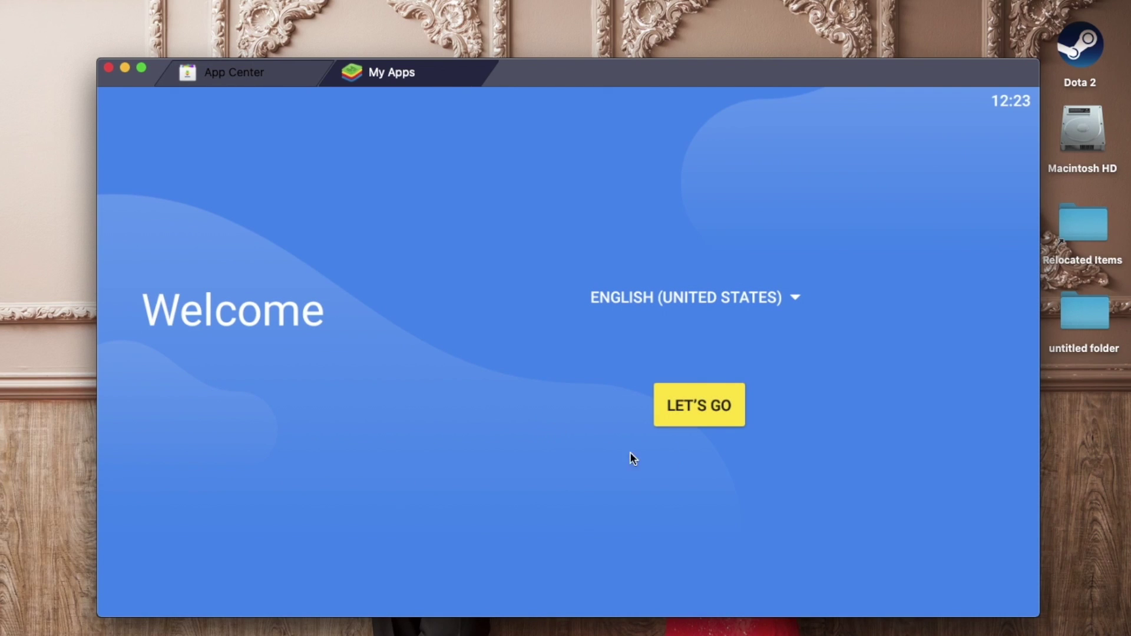
Choose LET'S GO on the Welcome screen to begin setup in English
{"action": "left_click", "coordinate": [713, 404]}
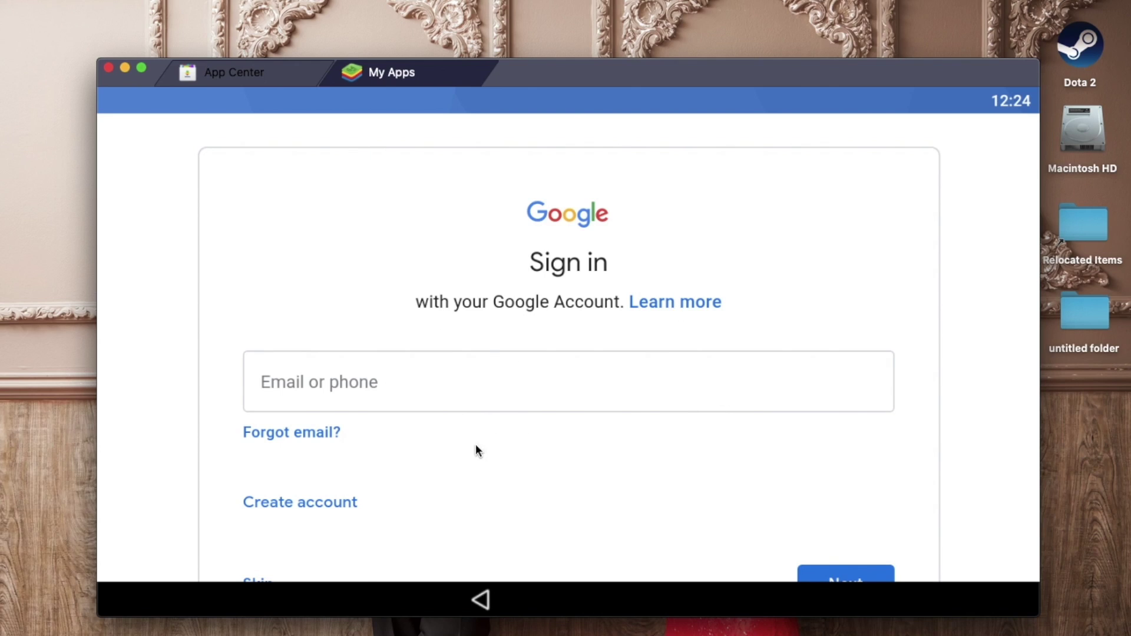
Begin creating a new Google account for personal use ('For myself')
{"action": "scroll", "coordinate": [512, 428], "scroll_direction": "down", "scroll_amount": 5}
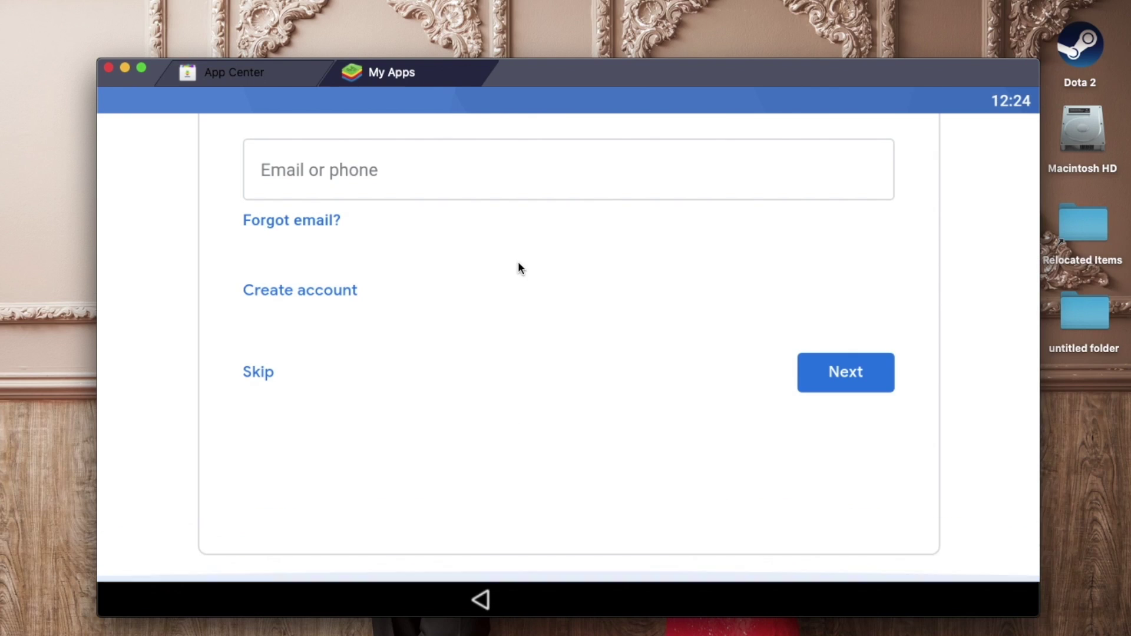
{"action": "scroll", "coordinate": [522, 274], "scroll_direction": "up", "scroll_amount": 5}
{"action": "scroll", "coordinate": [525, 377], "scroll_direction": "down", "scroll_amount": 5}
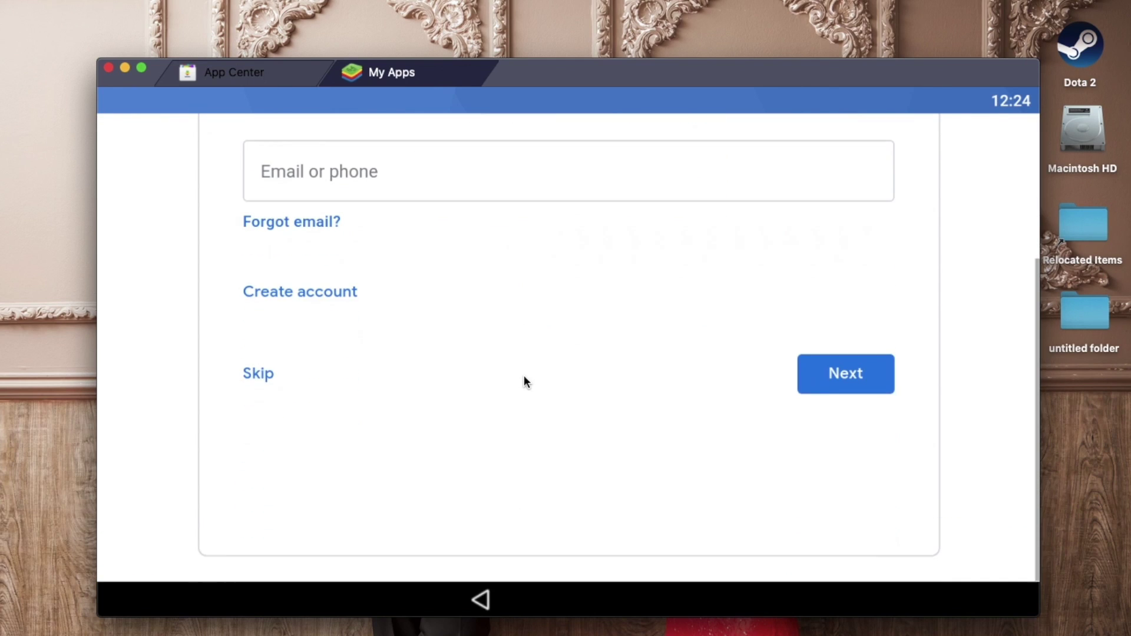
{"action": "left_click", "coordinate": [327, 298]}
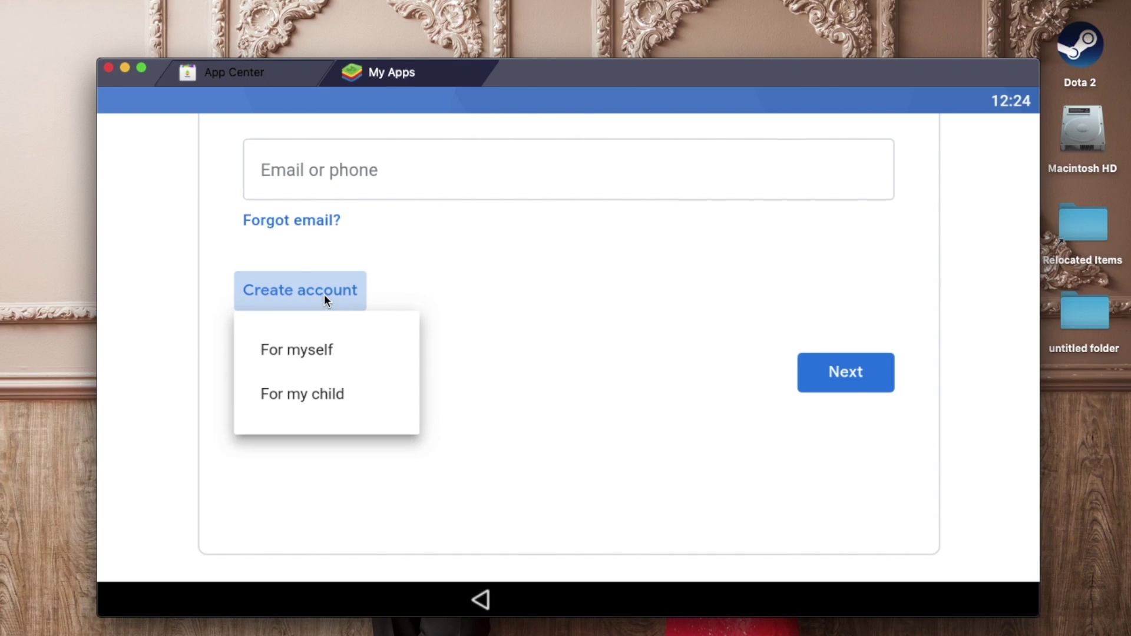
{"action": "left_click", "coordinate": [327, 352]}
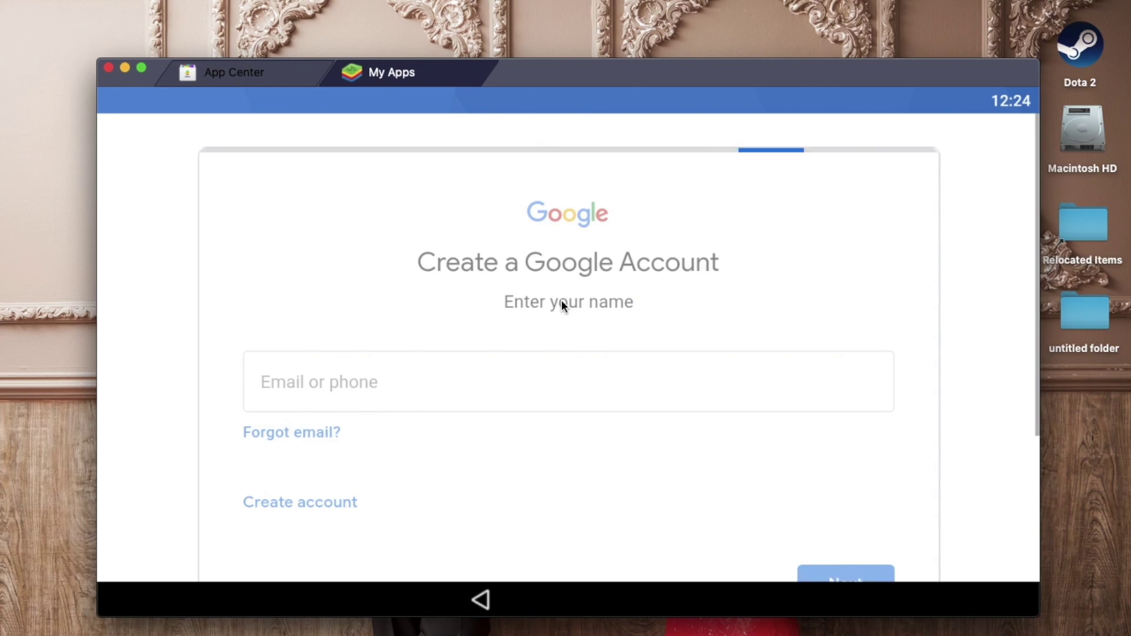
Enter the first and last name, removing an extra word, and submit
{"action": "left_click", "coordinate": [427, 381]}
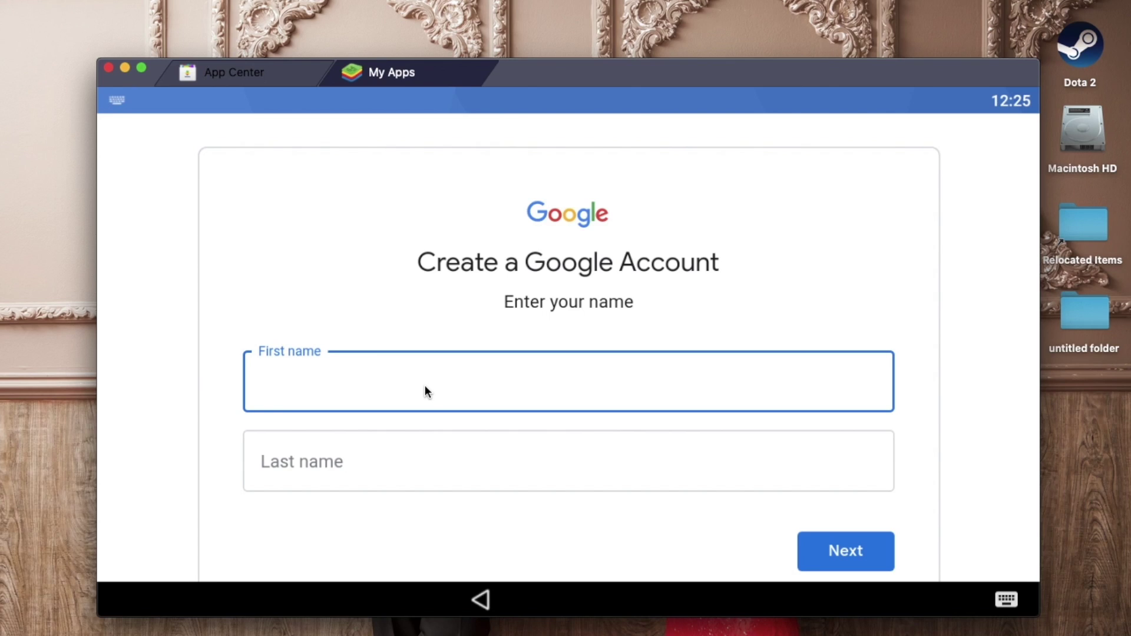
{"action": "type", "text": "The "}
{"action": "type", "text": "Game"}
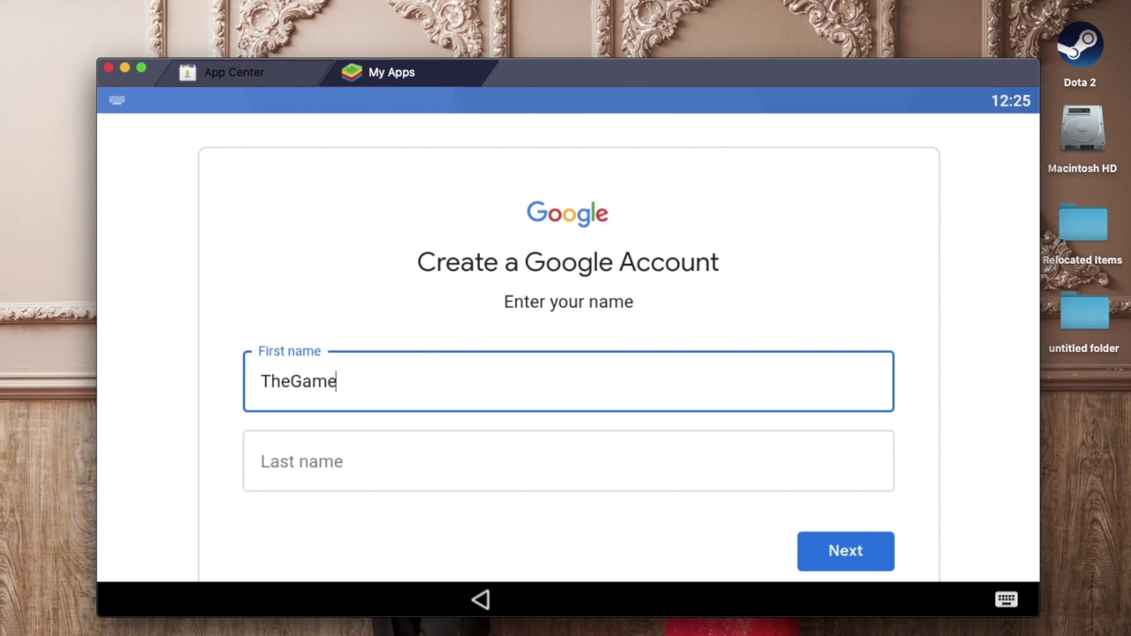
{"action": "left_click", "coordinate": [291, 381]}
{"action": "key", "text": "BackSpace"}
{"action": "key", "text": "BackSpace"}
{"action": "key", "text": "BackSpace"}
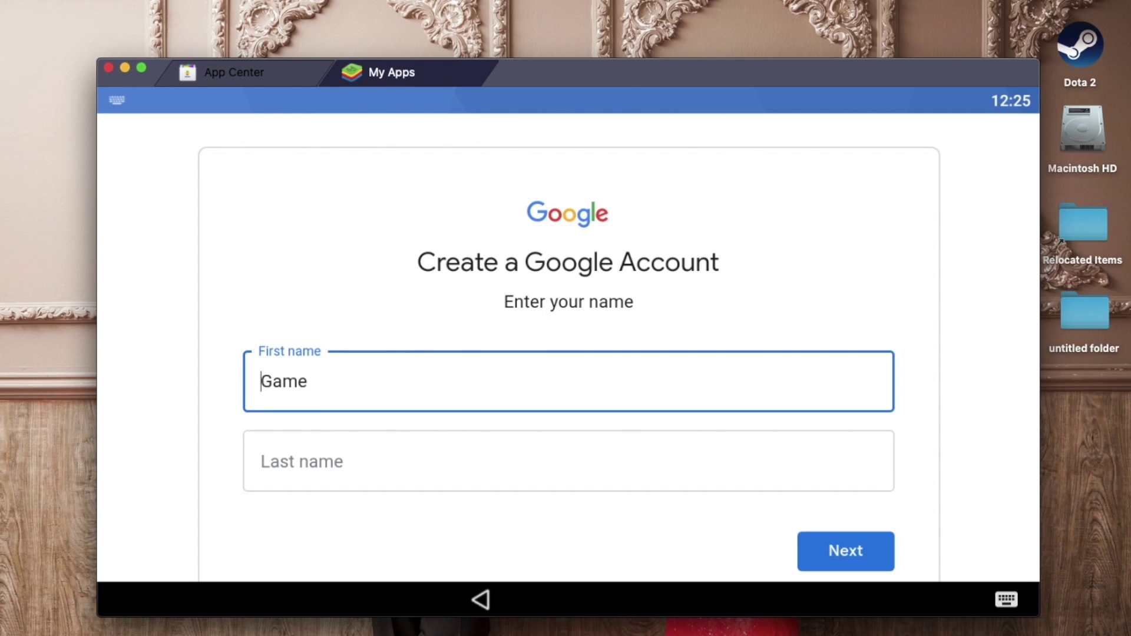
{"action": "left_click", "coordinate": [311, 448]}
{"action": "type", "text": "Master"}
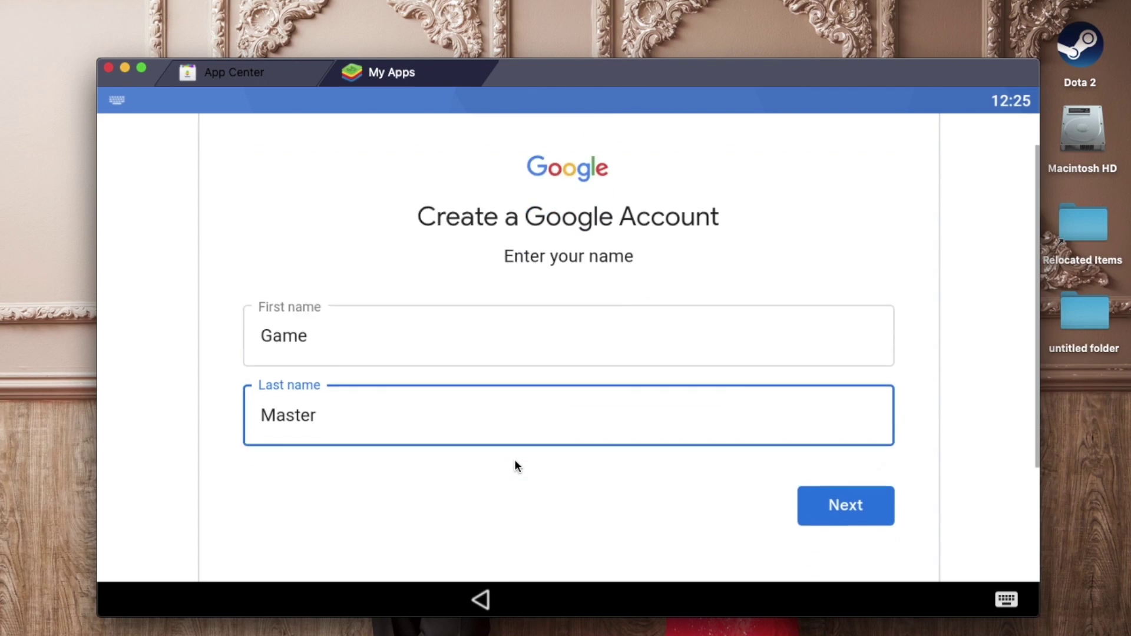
{"action": "scroll", "coordinate": [589, 448], "scroll_direction": "down", "scroll_amount": 3}
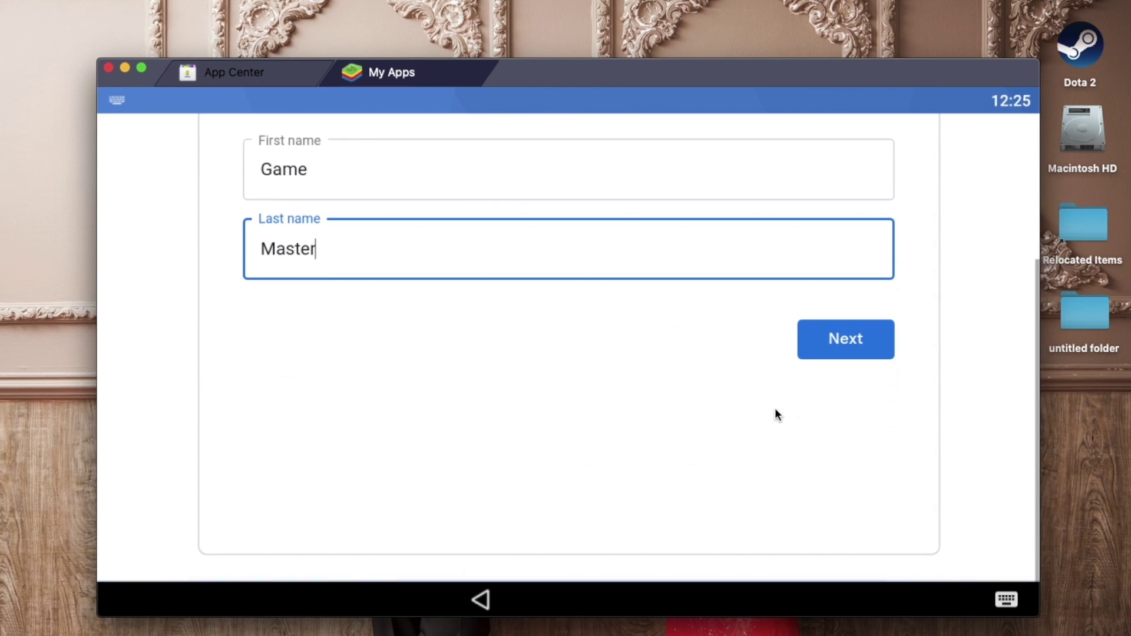
{"action": "left_click", "coordinate": [833, 346]}
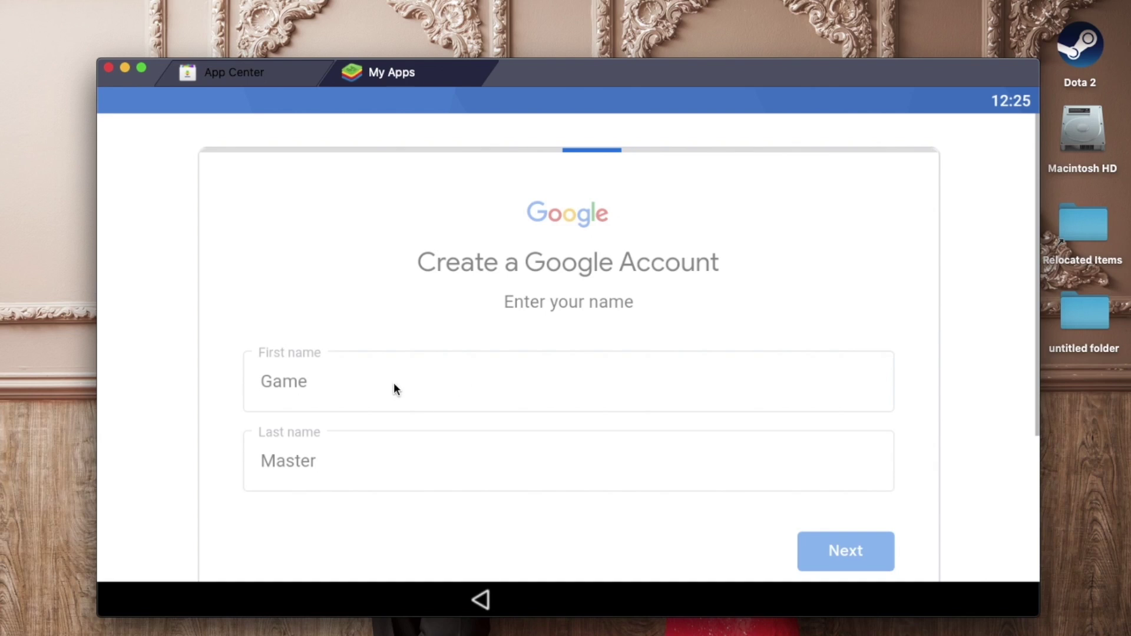
Set the phone number's country code to Malaysia +60
{"action": "left_click", "coordinate": [443, 393]}
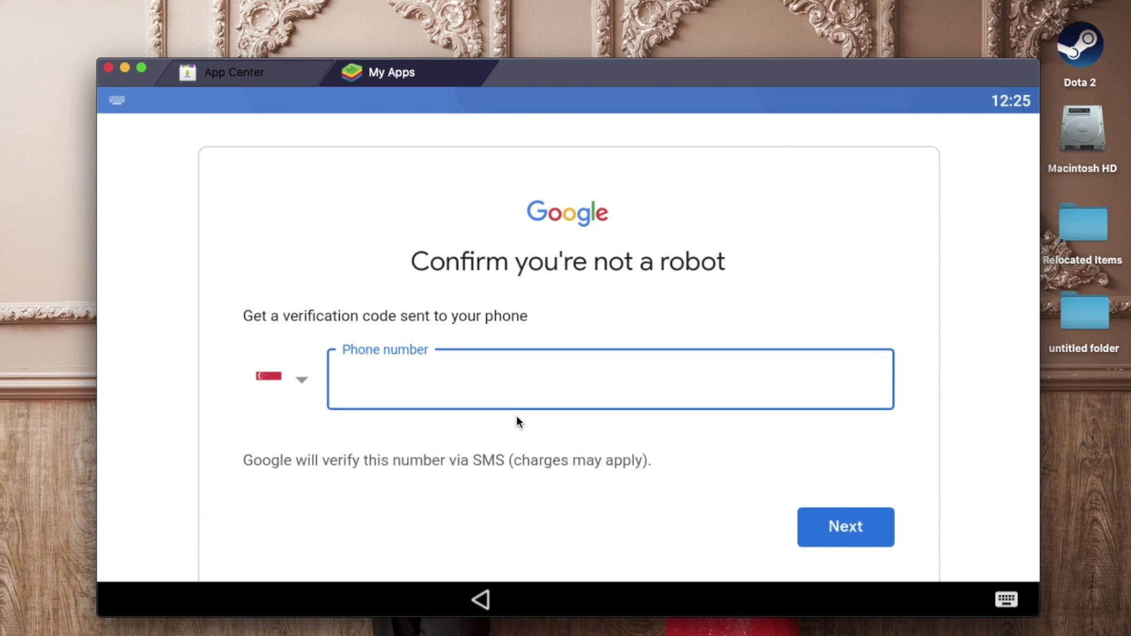
{"action": "left_click", "coordinate": [251, 72]}
{"action": "left_click", "coordinate": [396, 72]}
{"action": "left_click", "coordinate": [300, 381]}
{"action": "scroll", "coordinate": [359, 322], "scroll_direction": "down", "scroll_amount": 12}
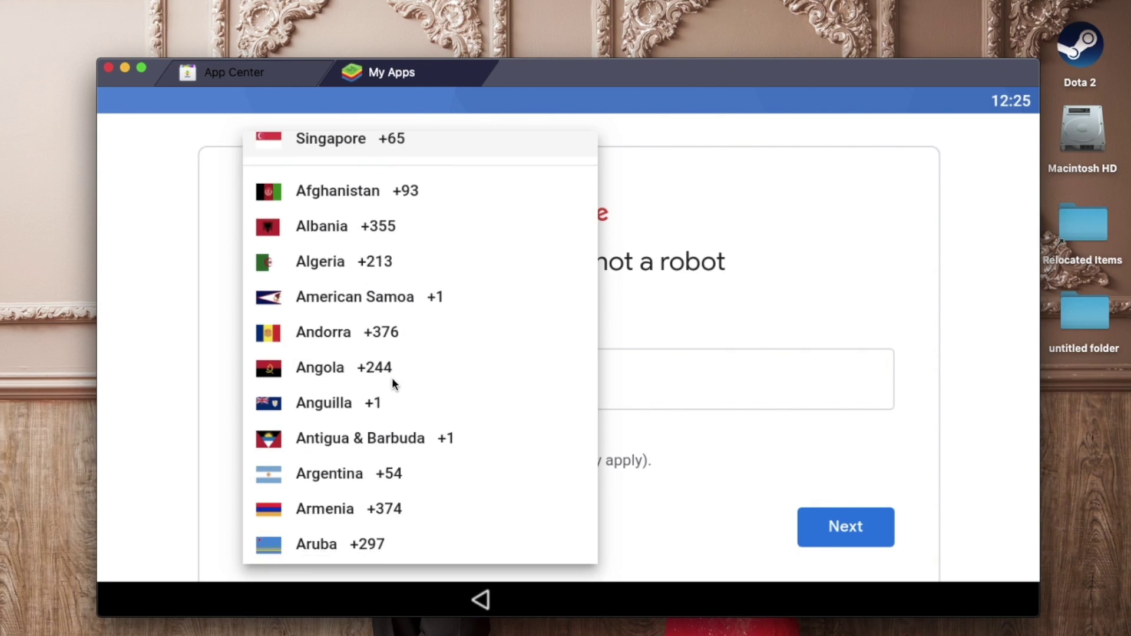
{"action": "scroll", "coordinate": [423, 441], "scroll_direction": "down", "scroll_amount": 12}
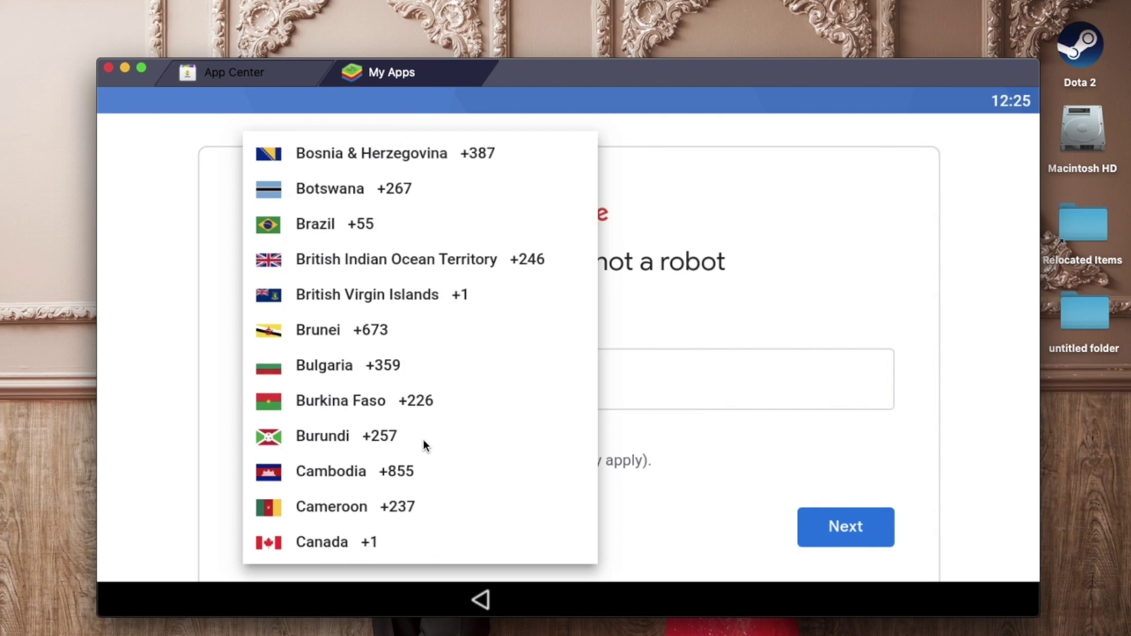
{"action": "scroll", "coordinate": [439, 452], "scroll_direction": "down", "scroll_amount": 12}
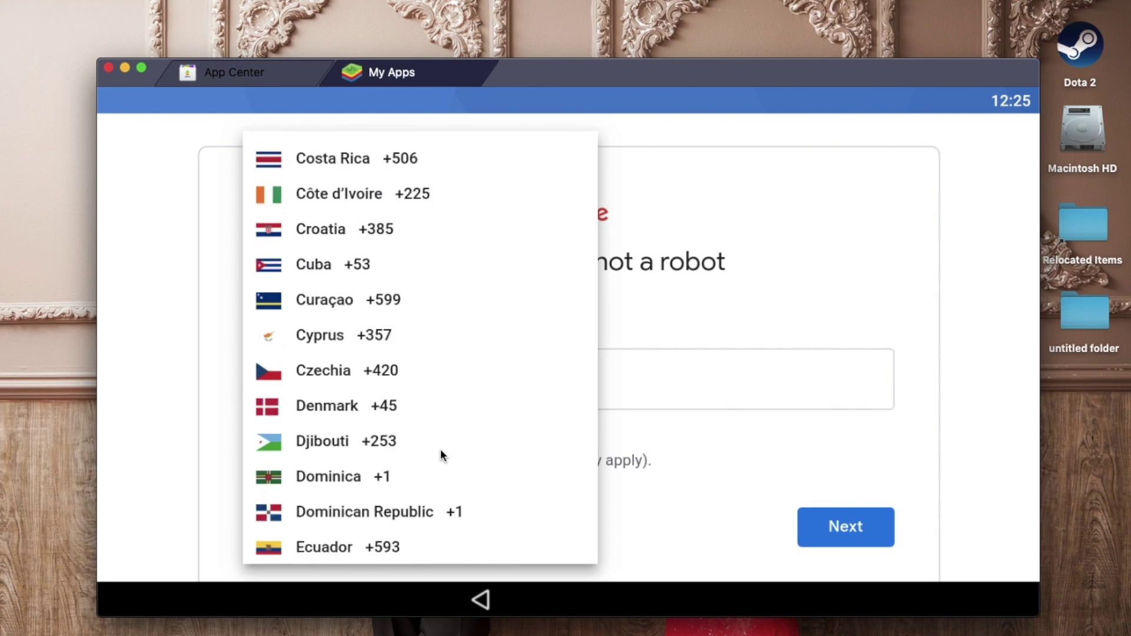
{"action": "scroll", "coordinate": [459, 475], "scroll_direction": "down", "scroll_amount": 12}
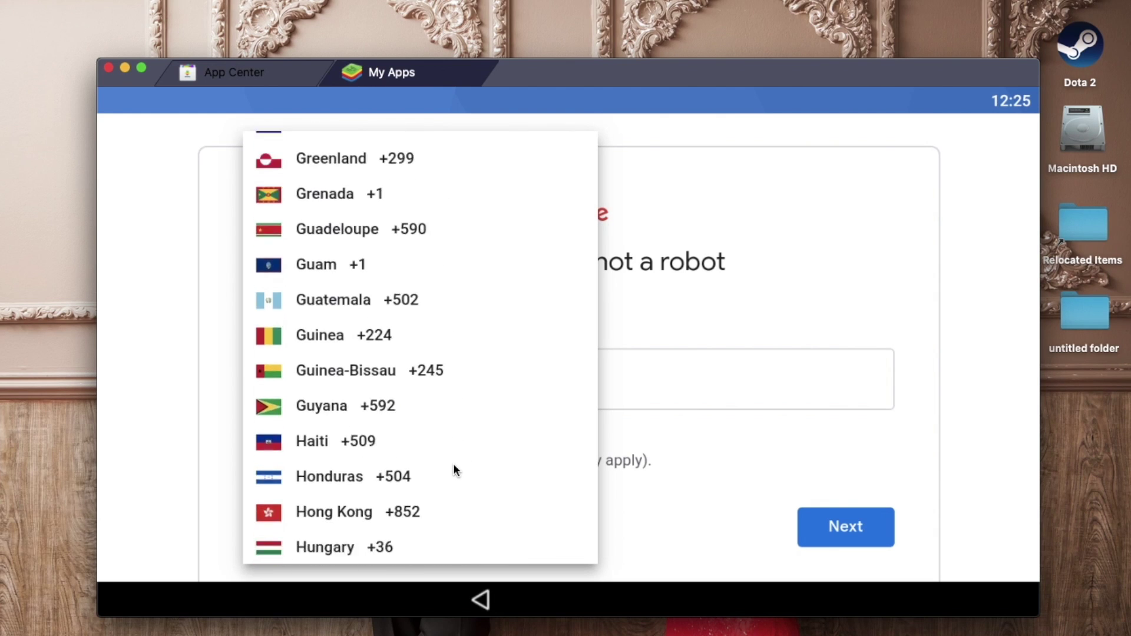
{"action": "scroll", "coordinate": [460, 468], "scroll_direction": "down", "scroll_amount": 12}
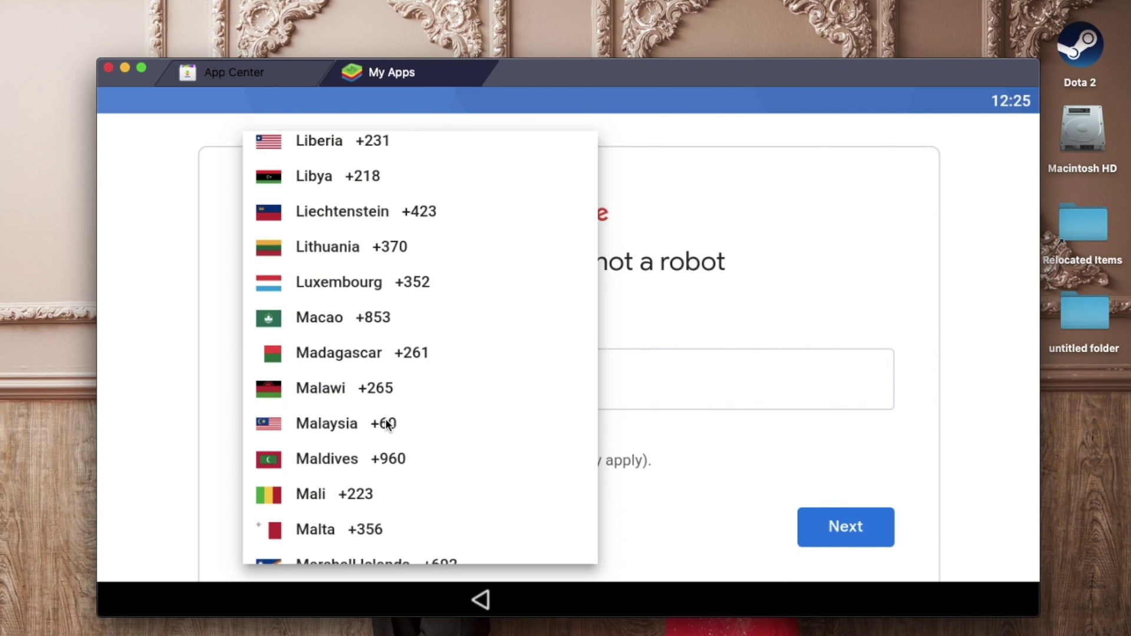
{"action": "left_click", "coordinate": [384, 424]}
Paste in the phone number and request a verification code
{"action": "key", "text": "super+v"}
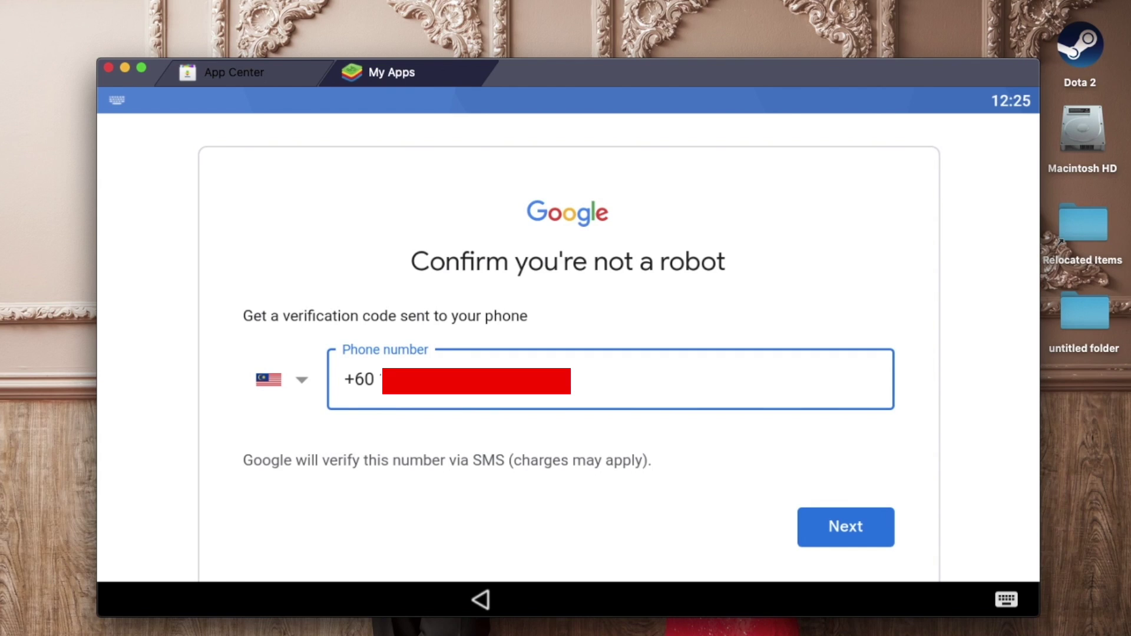
{"action": "scroll", "coordinate": [677, 444], "scroll_direction": "down", "scroll_amount": 3}
{"action": "left_click", "coordinate": [841, 363]}
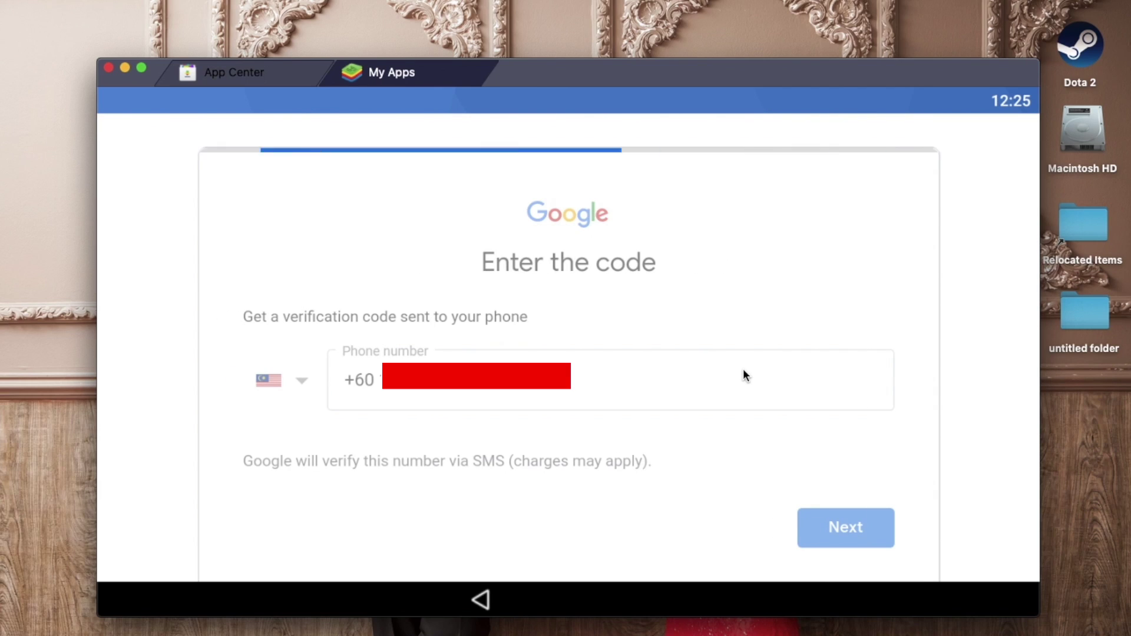
Enter the 6-digit SMS verification code and submit it
{"action": "left_click", "coordinate": [408, 371]}
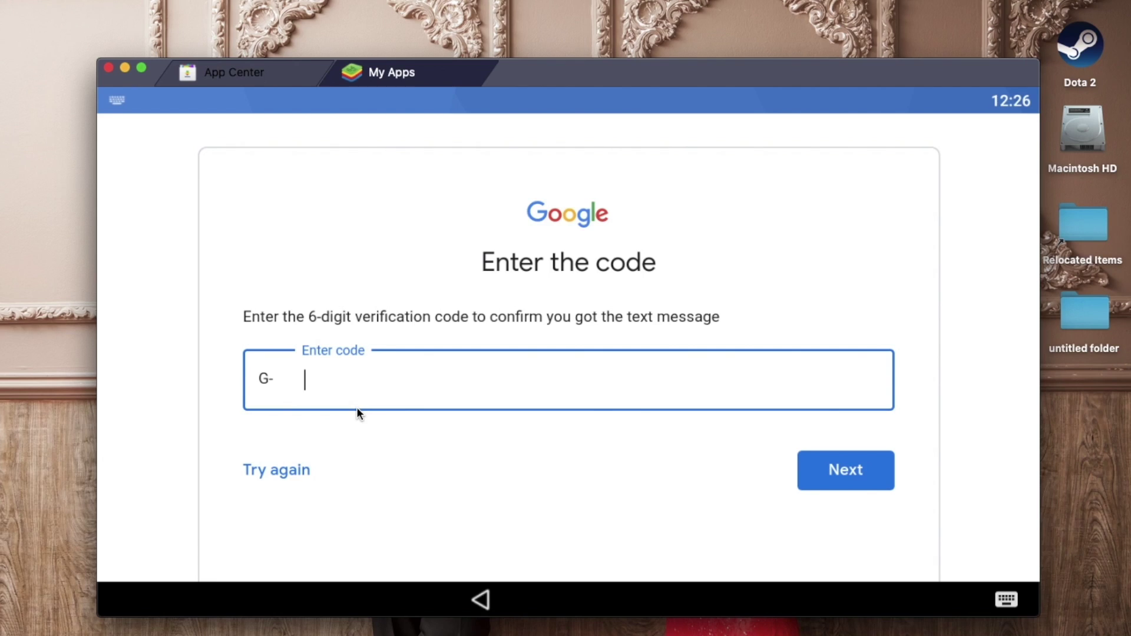
{"action": "left_click", "coordinate": [829, 483]}
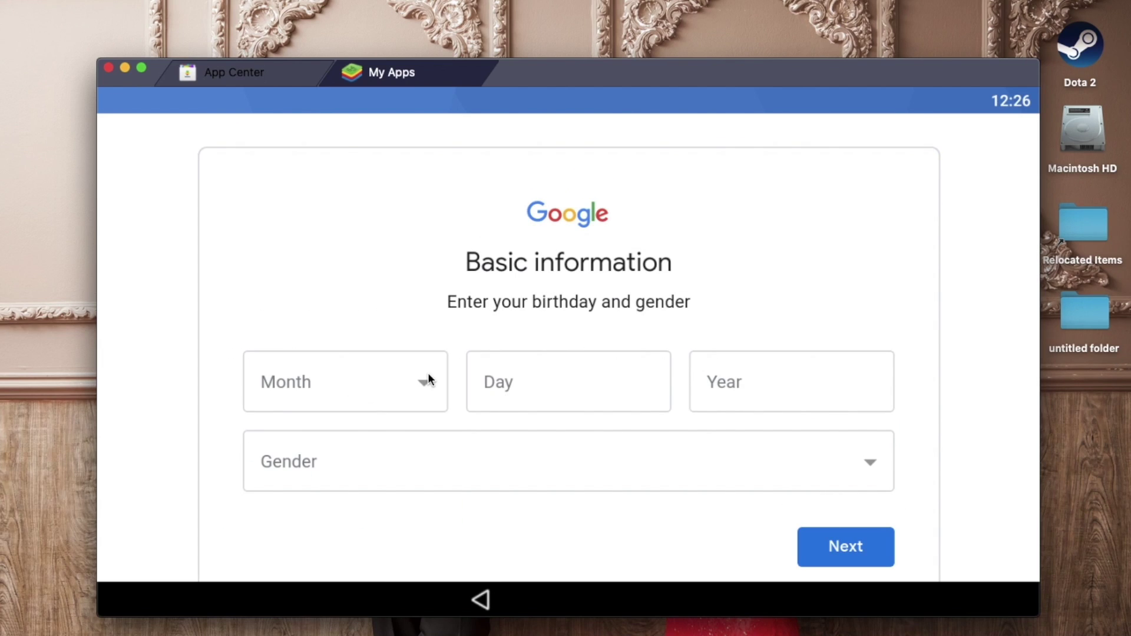
{"action": "left_click", "coordinate": [428, 379]}
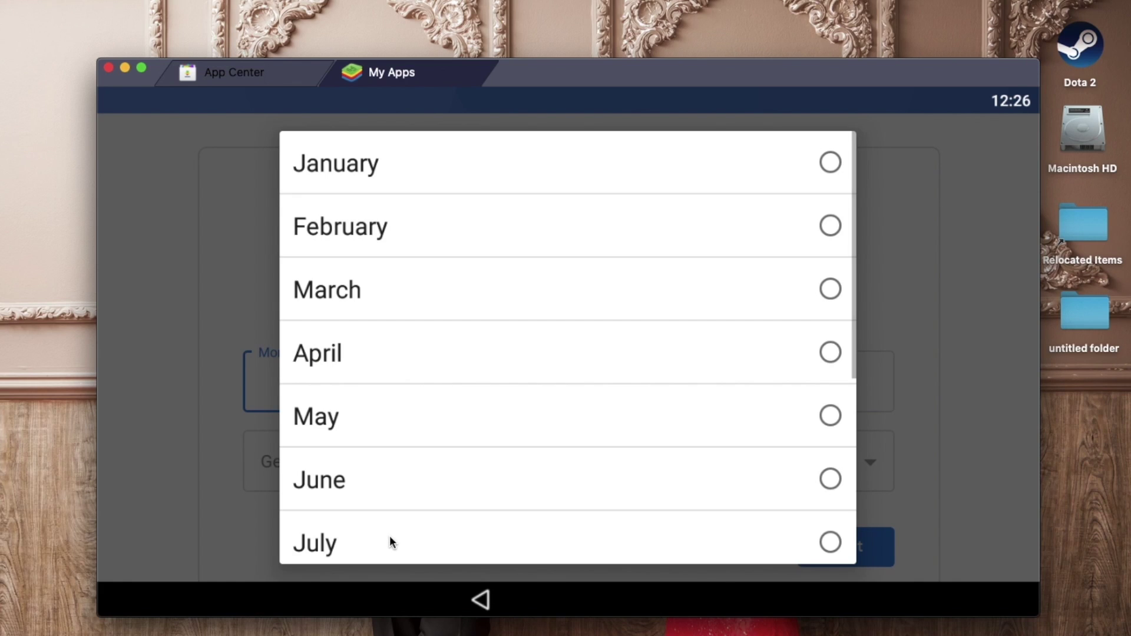
{"action": "left_click", "coordinate": [390, 537]}
{"action": "left_click", "coordinate": [565, 383]}
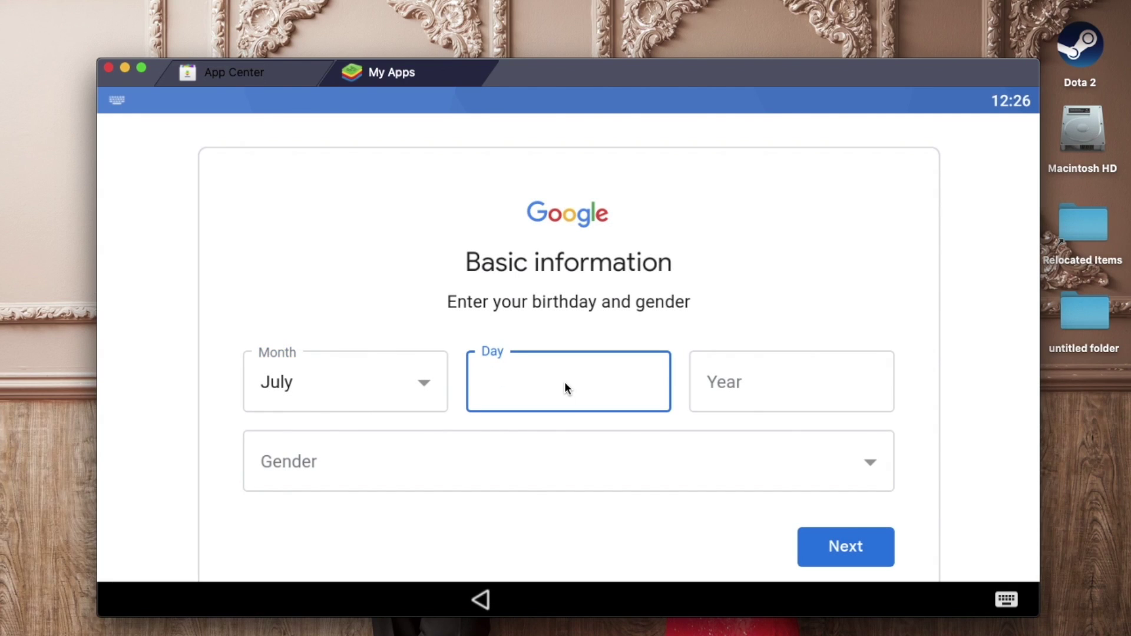
{"action": "type", "text": "14"}
{"action": "left_click", "coordinate": [774, 394]}
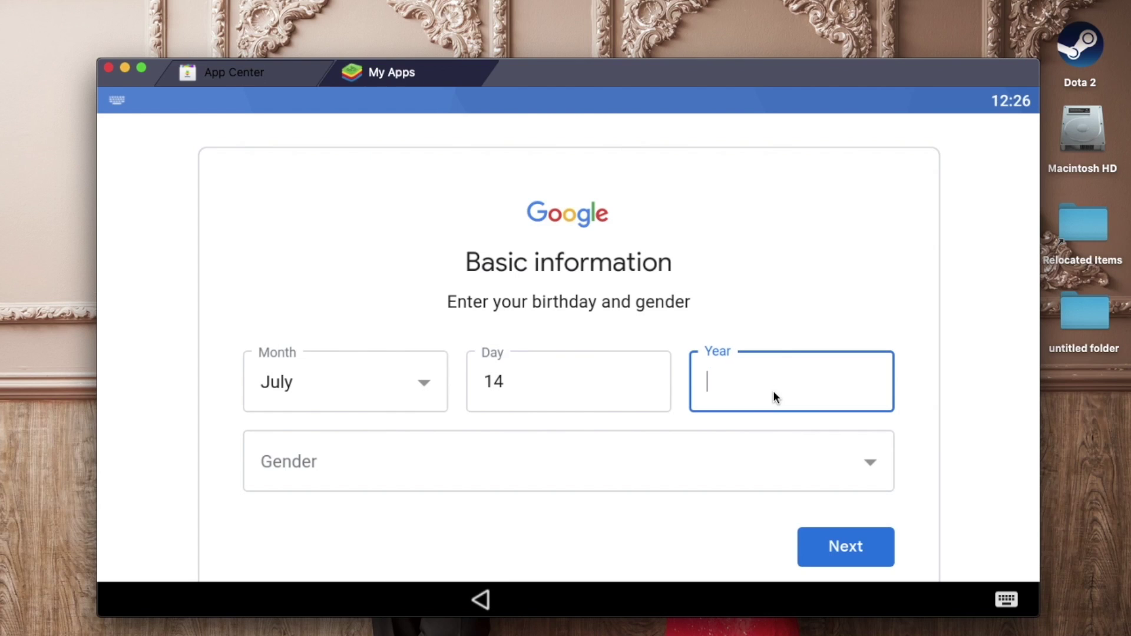
{"action": "type", "text": "1990"}
{"action": "left_click", "coordinate": [664, 458]}
{"action": "left_click", "coordinate": [469, 384]}
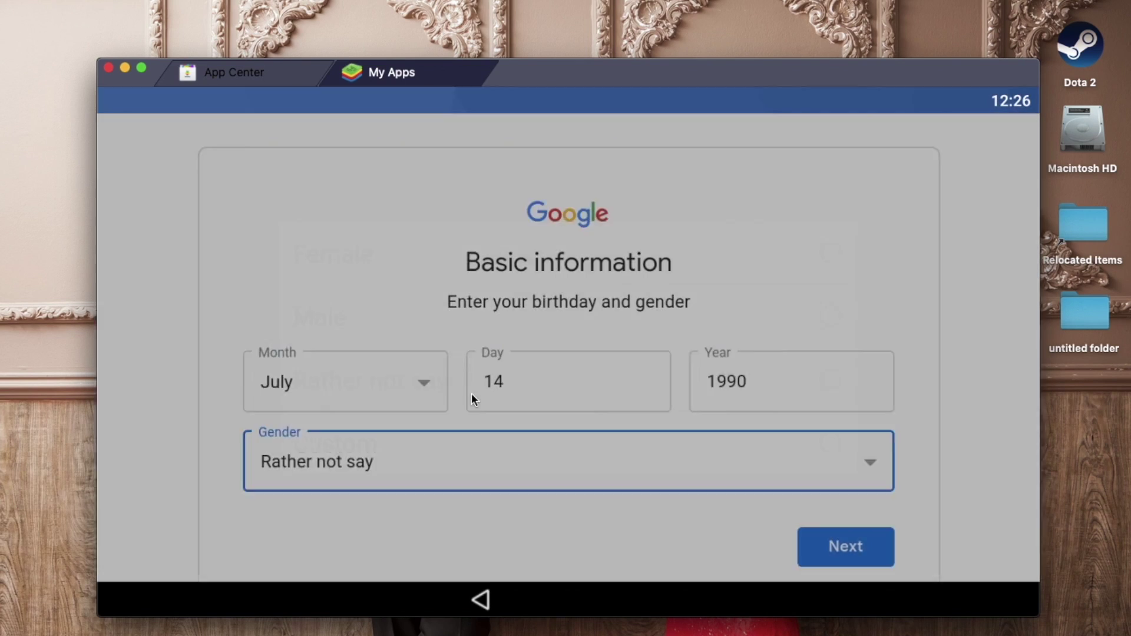
{"action": "left_click", "coordinate": [846, 543]}
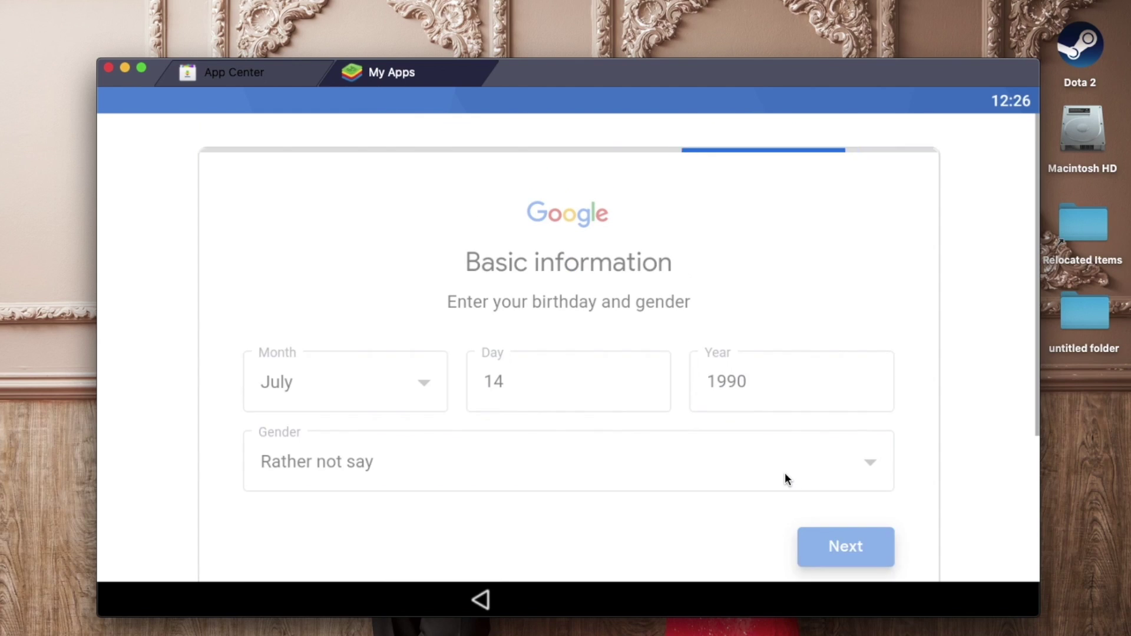
Enter and submit the new Gmail username, then begin entering the password
{"action": "left_click", "coordinate": [677, 383]}
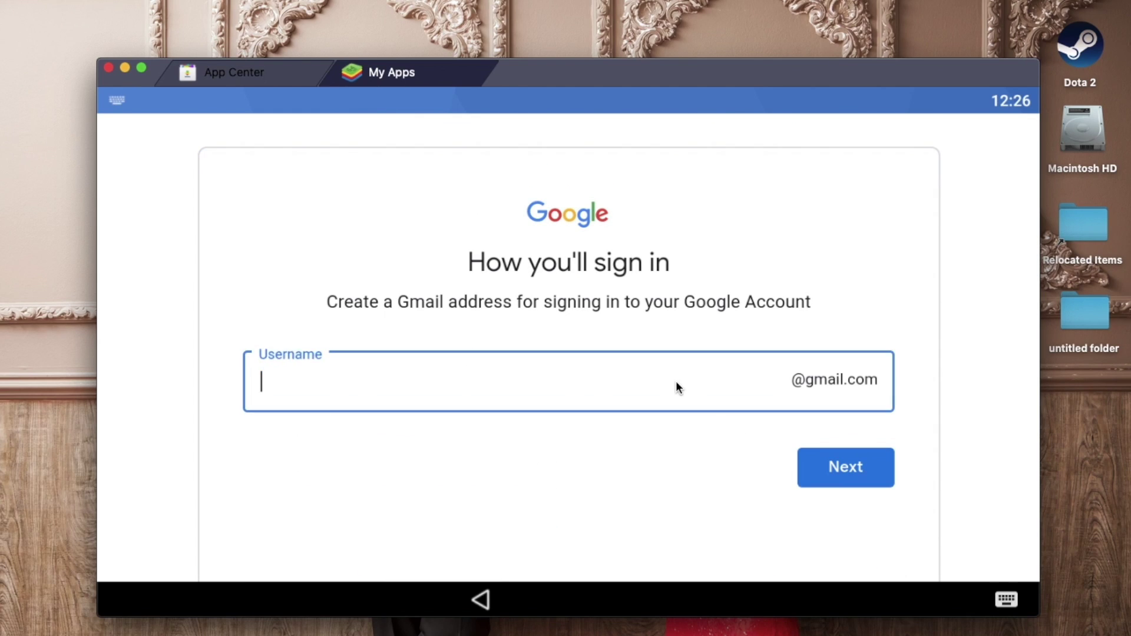
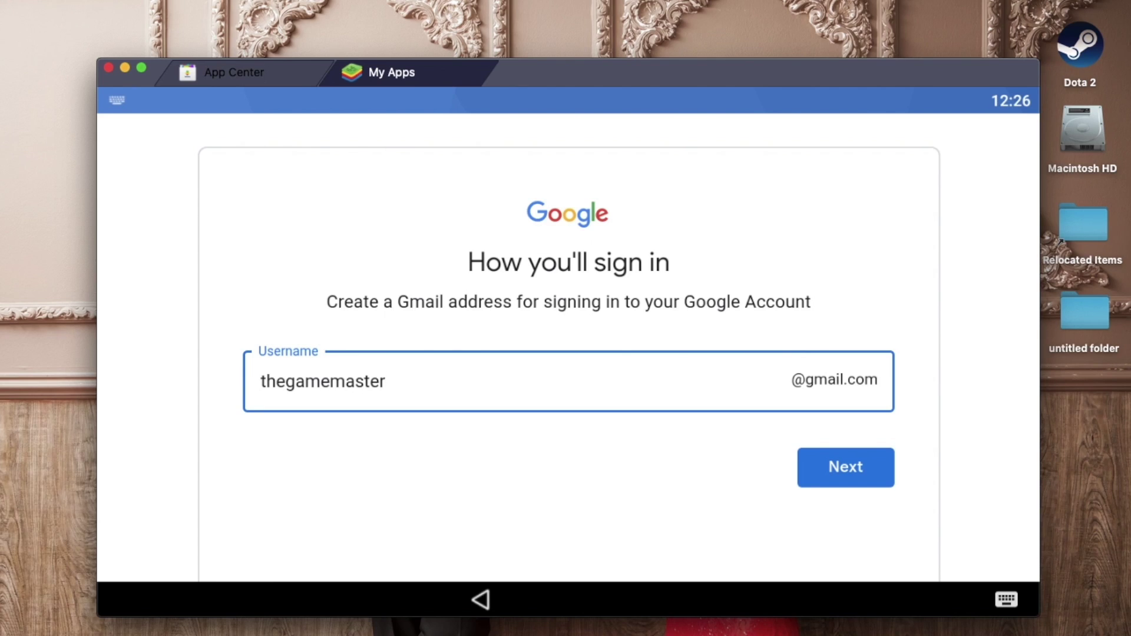
{"action": "left_click", "coordinate": [868, 470]}
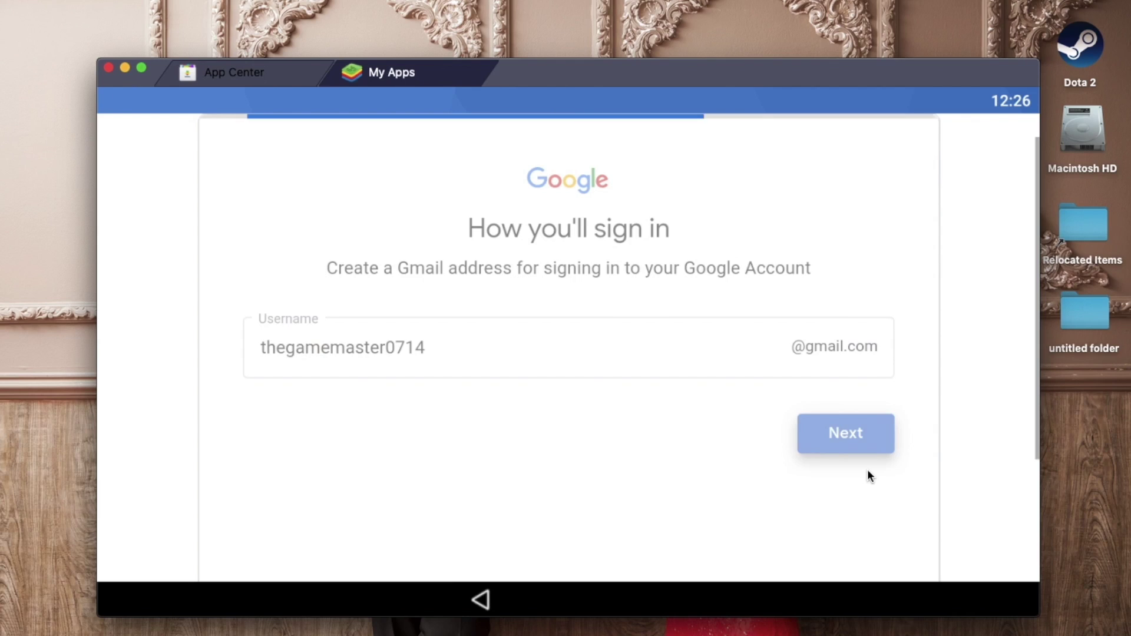
{"action": "left_click", "coordinate": [641, 390]}
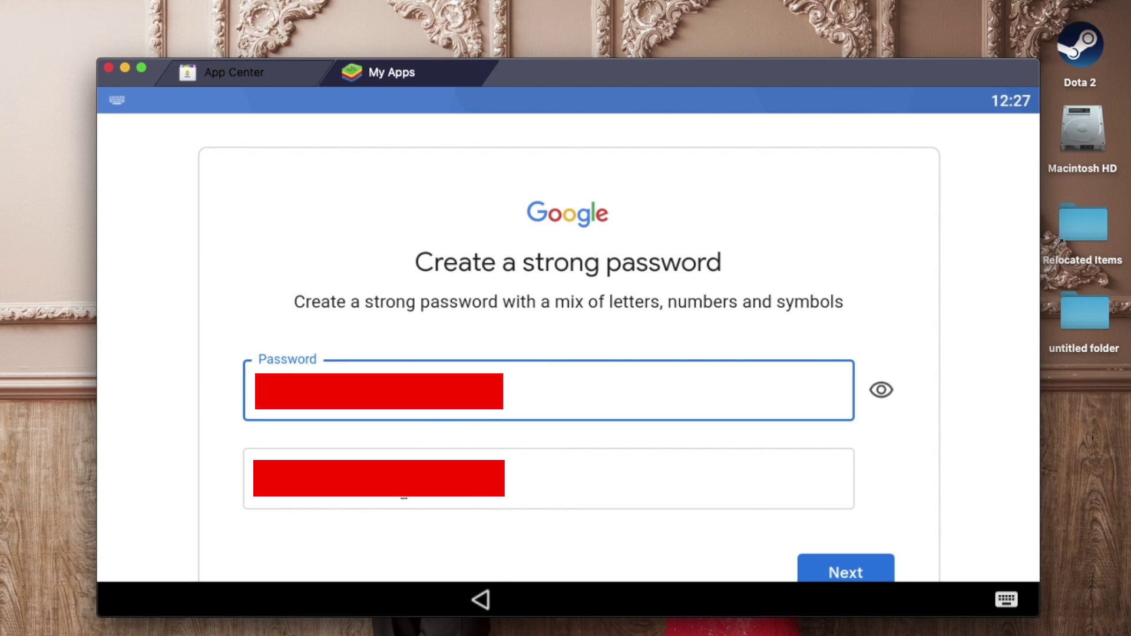
Confirm the password, briefly reveal it to check, and submit it
{"action": "left_click", "coordinate": [404, 498]}
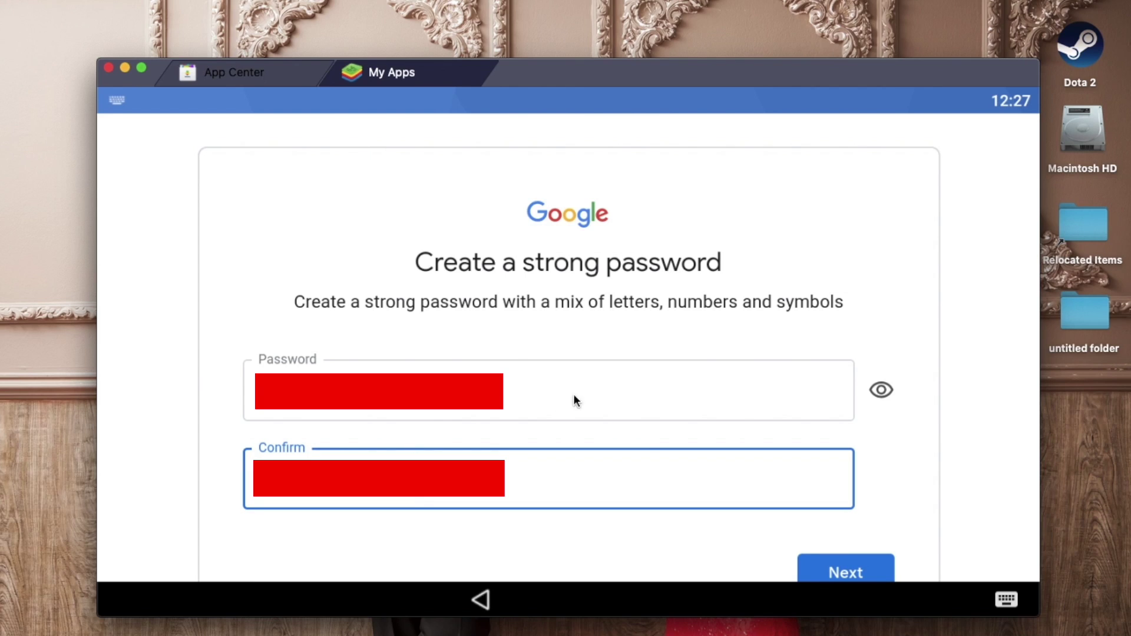
{"action": "scroll", "coordinate": [675, 456], "scroll_direction": "down", "scroll_amount": 4}
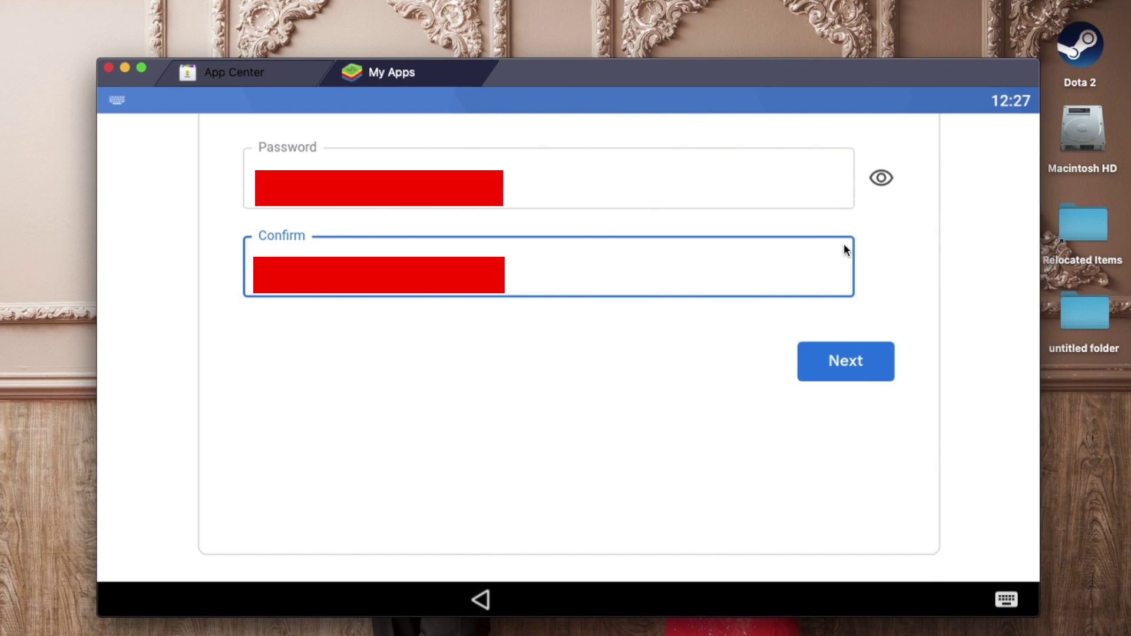
{"action": "scroll", "coordinate": [833, 257], "scroll_direction": "up", "scroll_amount": 4}
{"action": "scroll", "coordinate": [904, 262], "scroll_direction": "down", "scroll_amount": 4}
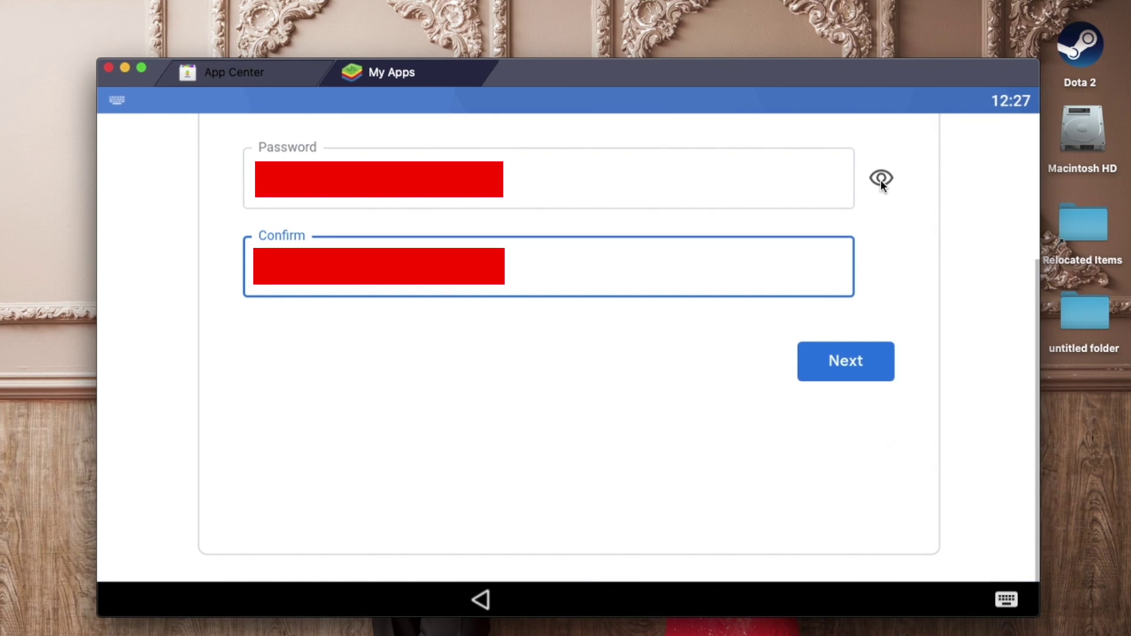
{"action": "left_click", "coordinate": [880, 179]}
{"action": "left_click", "coordinate": [881, 178]}
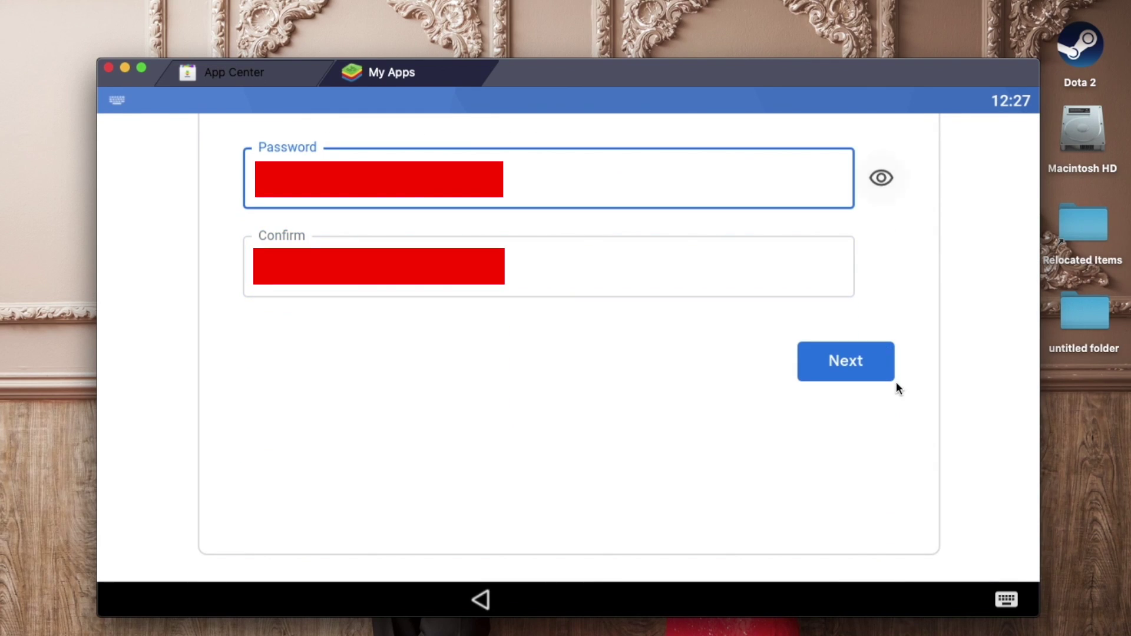
{"action": "left_click", "coordinate": [872, 360]}
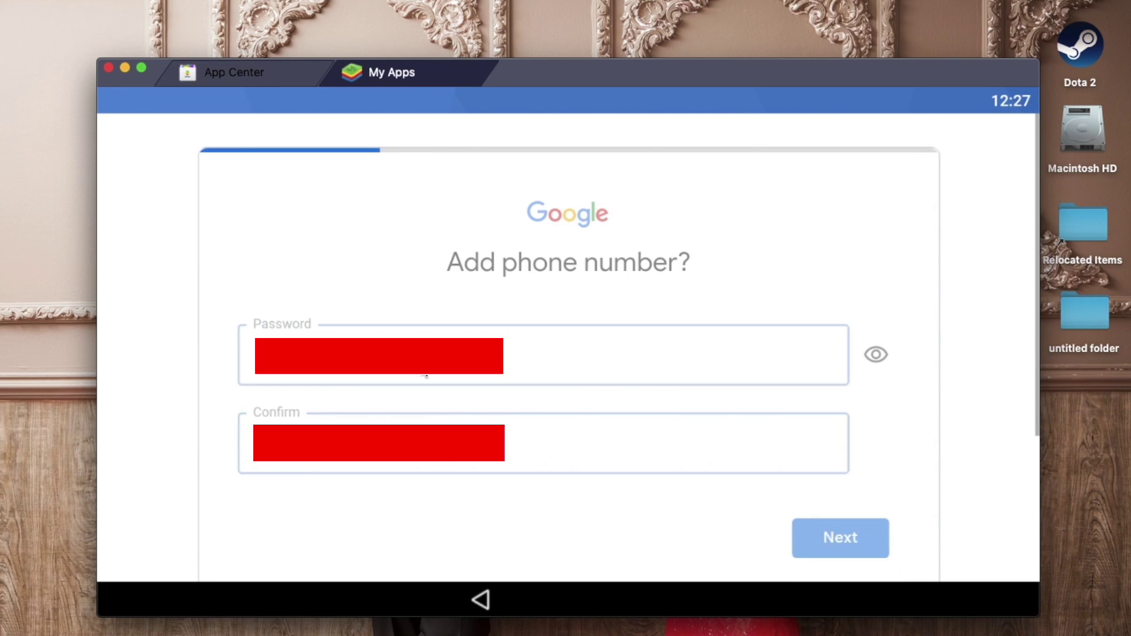
Skip the optional phone number on the Add phone number page
{"action": "scroll", "coordinate": [539, 419], "scroll_direction": "down", "scroll_amount": 5}
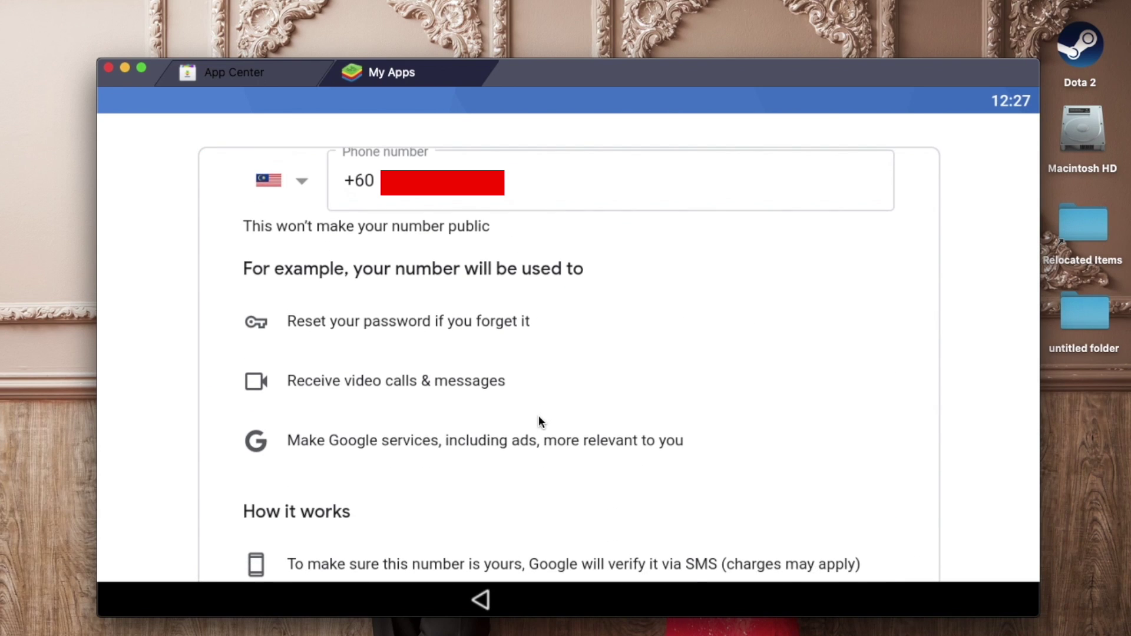
{"action": "scroll", "coordinate": [538, 415], "scroll_direction": "down", "scroll_amount": 10}
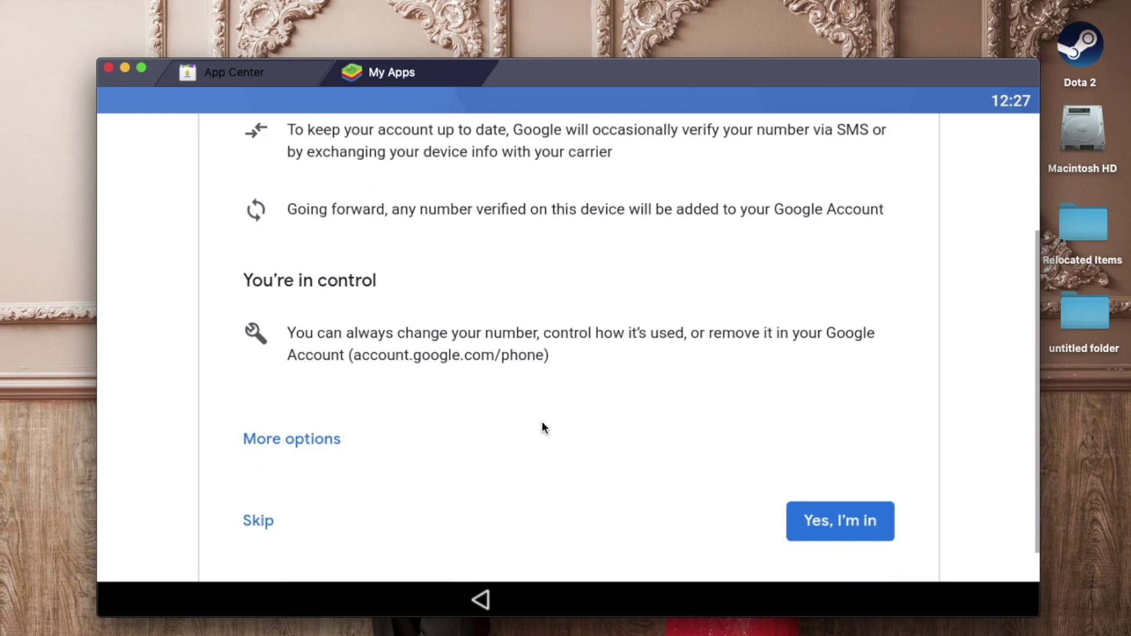
{"action": "scroll", "coordinate": [708, 398], "scroll_direction": "up", "scroll_amount": 8}
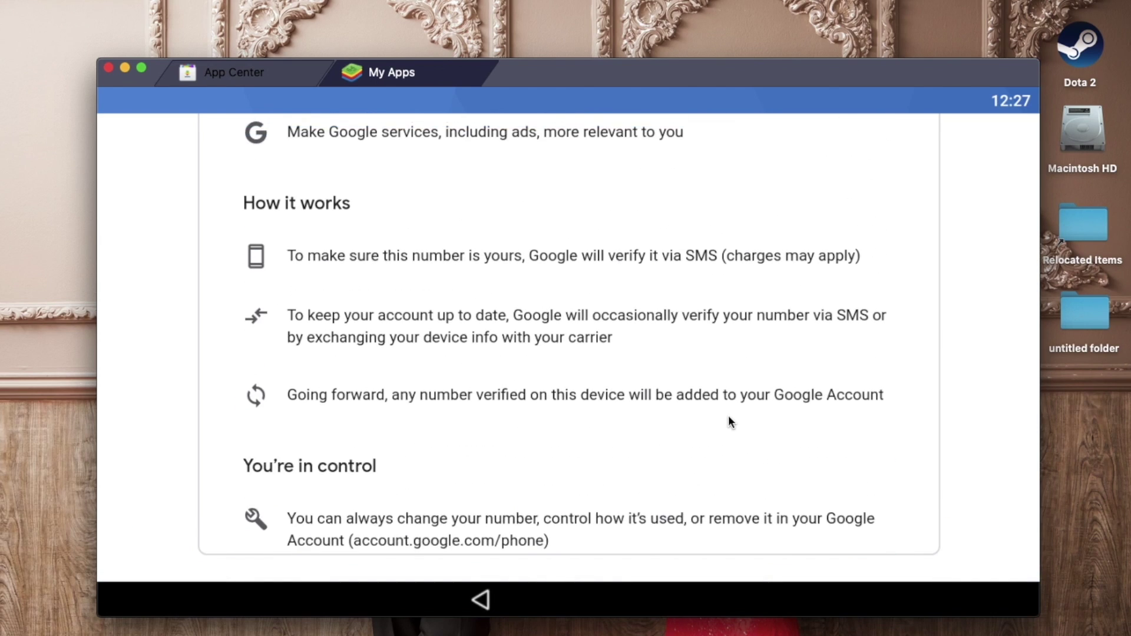
{"action": "scroll", "coordinate": [730, 426], "scroll_direction": "up", "scroll_amount": 7}
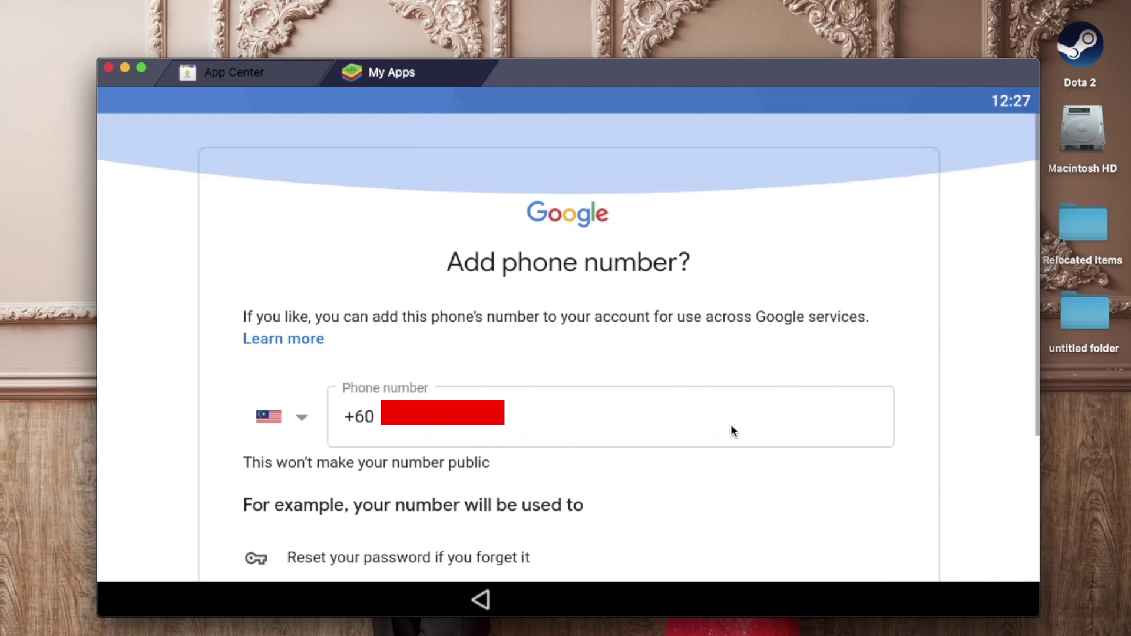
{"action": "scroll", "coordinate": [555, 436], "scroll_direction": "down", "scroll_amount": 10}
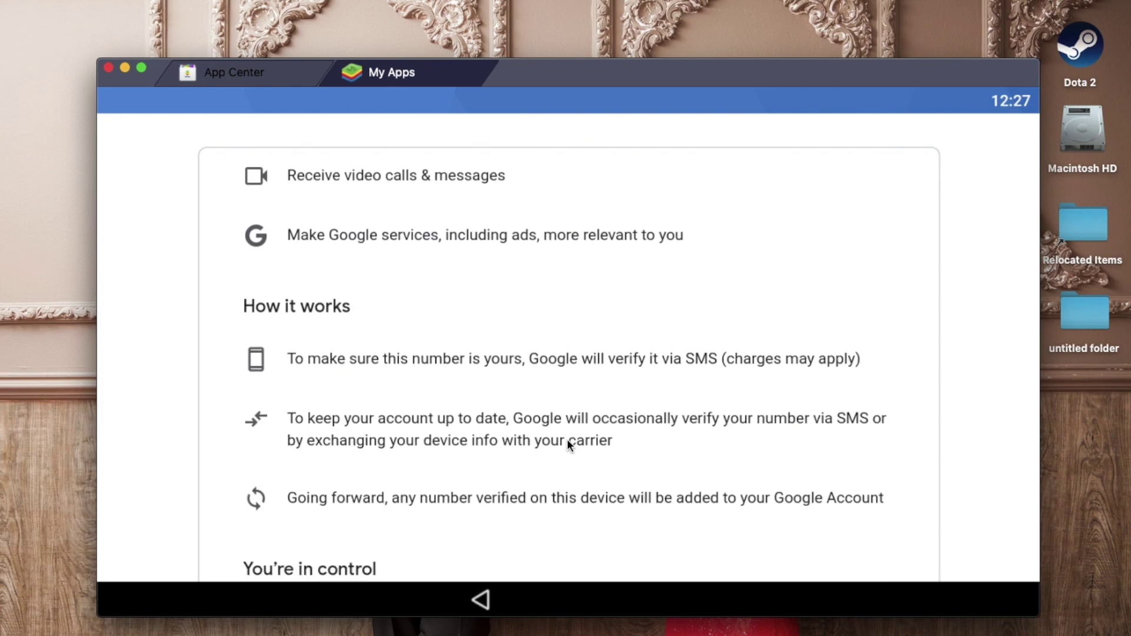
{"action": "scroll", "coordinate": [568, 441], "scroll_direction": "down", "scroll_amount": 4}
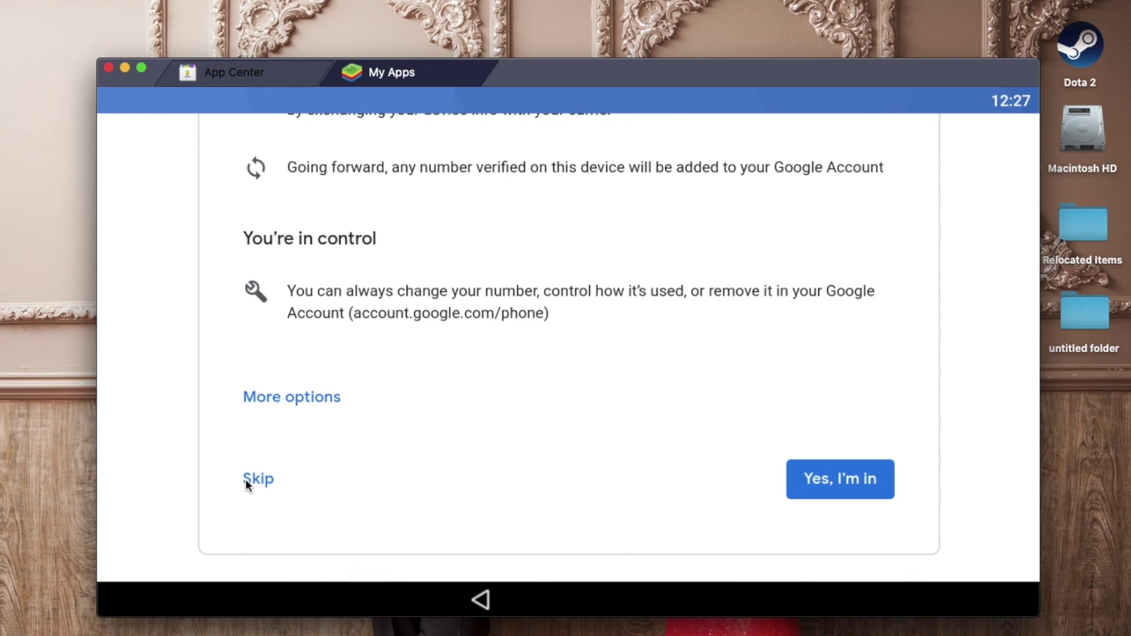
{"action": "left_click", "coordinate": [246, 479]}
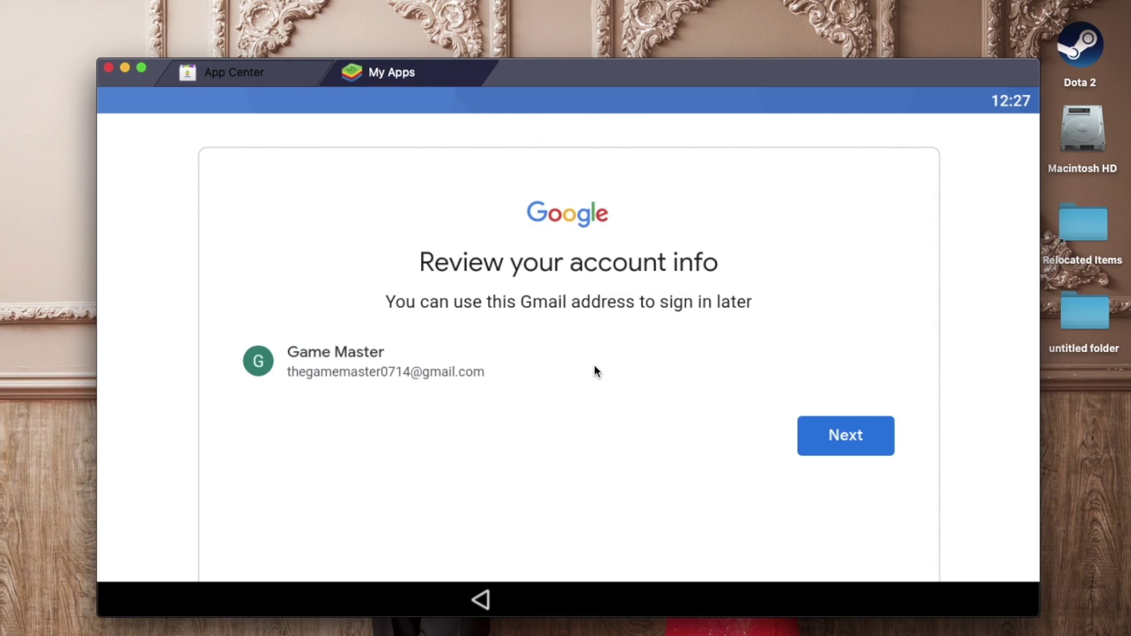
Approve the account review and agree to Google's Privacy and Terms
{"action": "left_click", "coordinate": [821, 426]}
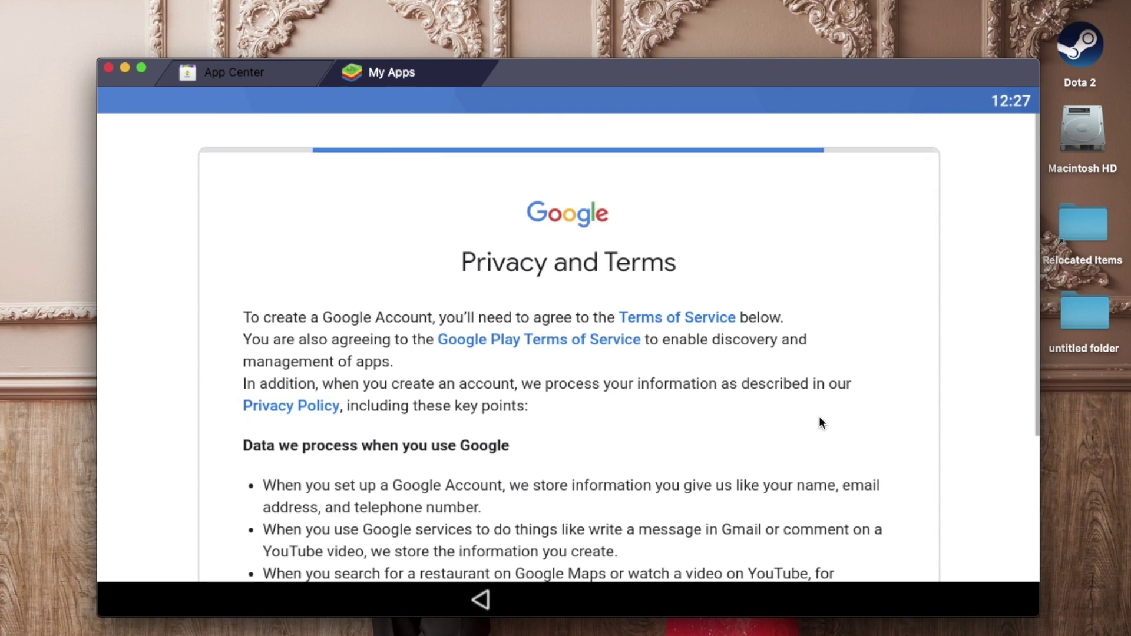
{"action": "scroll", "coordinate": [654, 413], "scroll_direction": "down", "scroll_amount": 10}
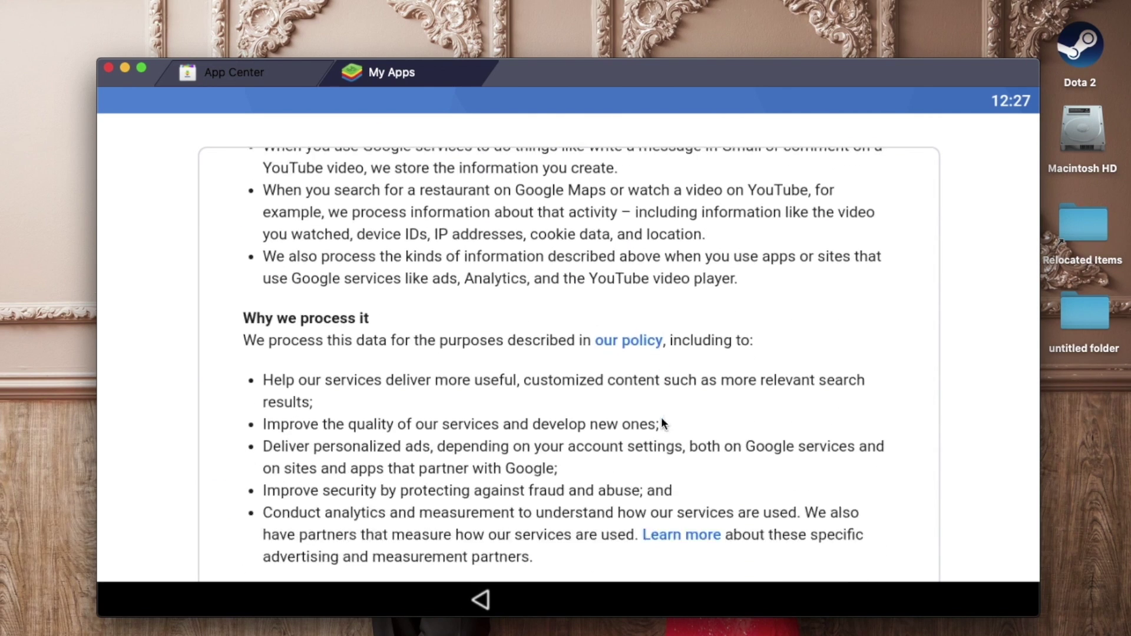
{"action": "scroll", "coordinate": [672, 425], "scroll_direction": "down", "scroll_amount": 5}
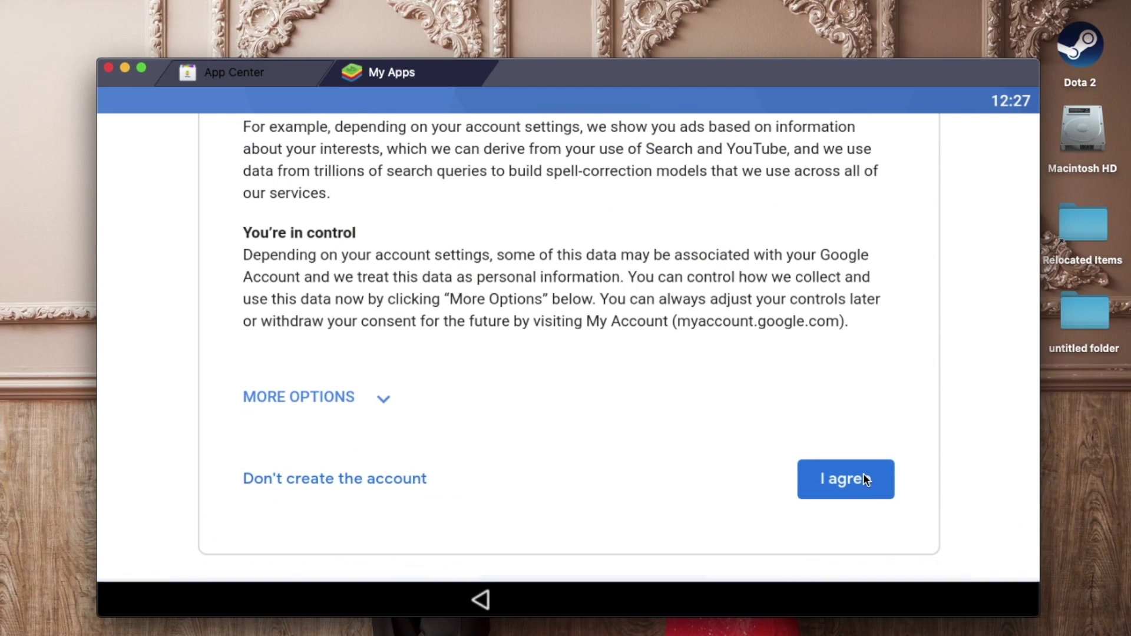
{"action": "left_click", "coordinate": [861, 479]}
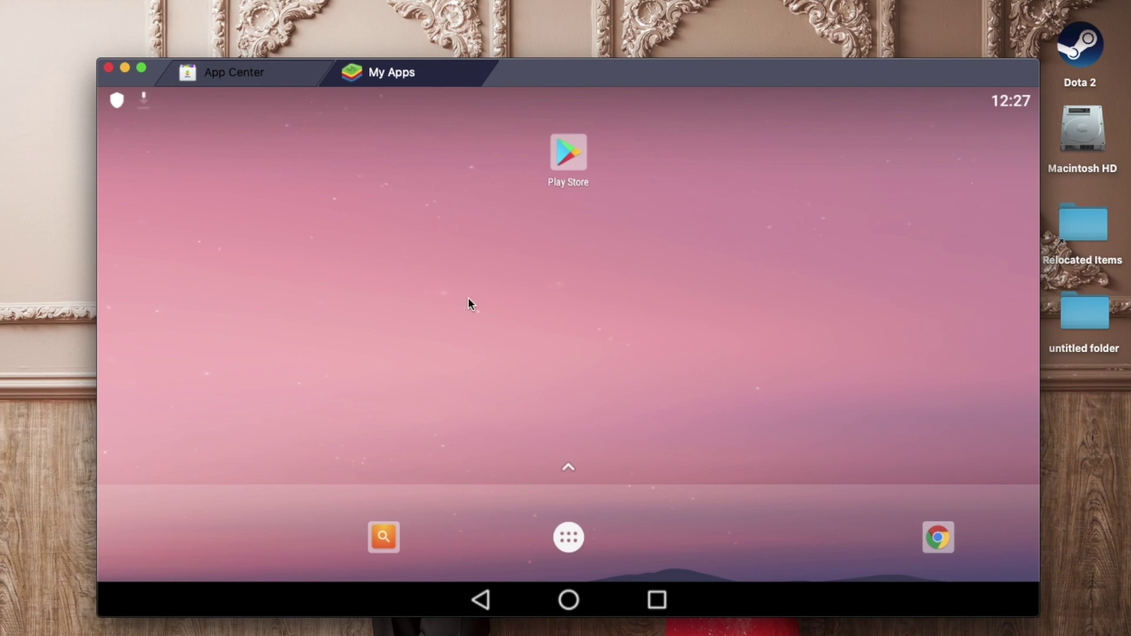
Close the BlueStacks window to bring up the exit confirmation
{"action": "left_click", "coordinate": [112, 66]}
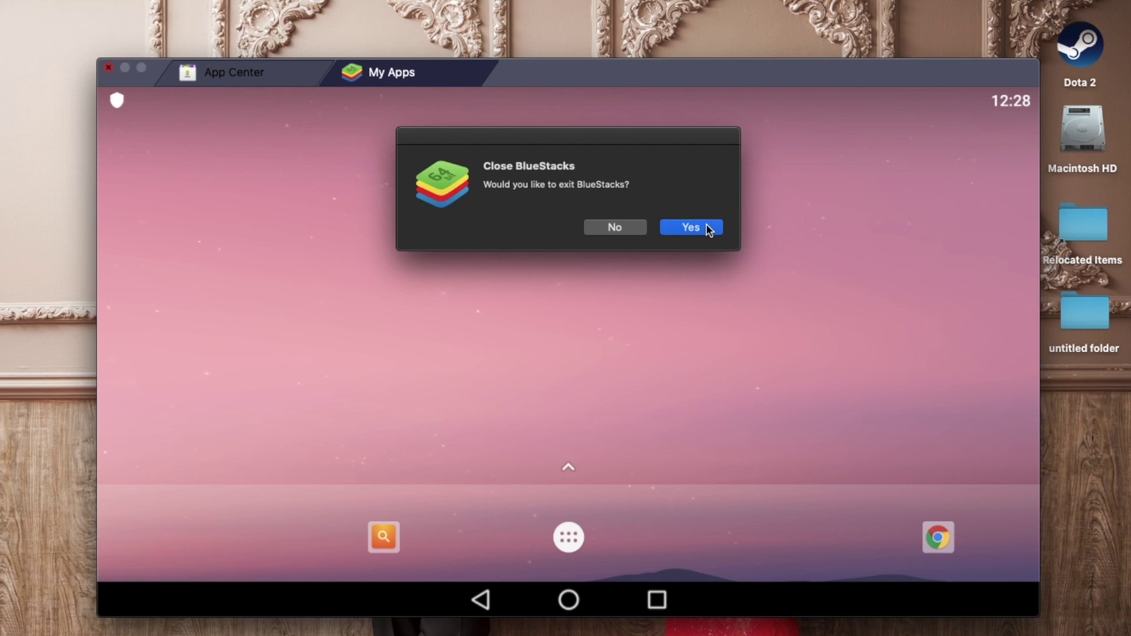